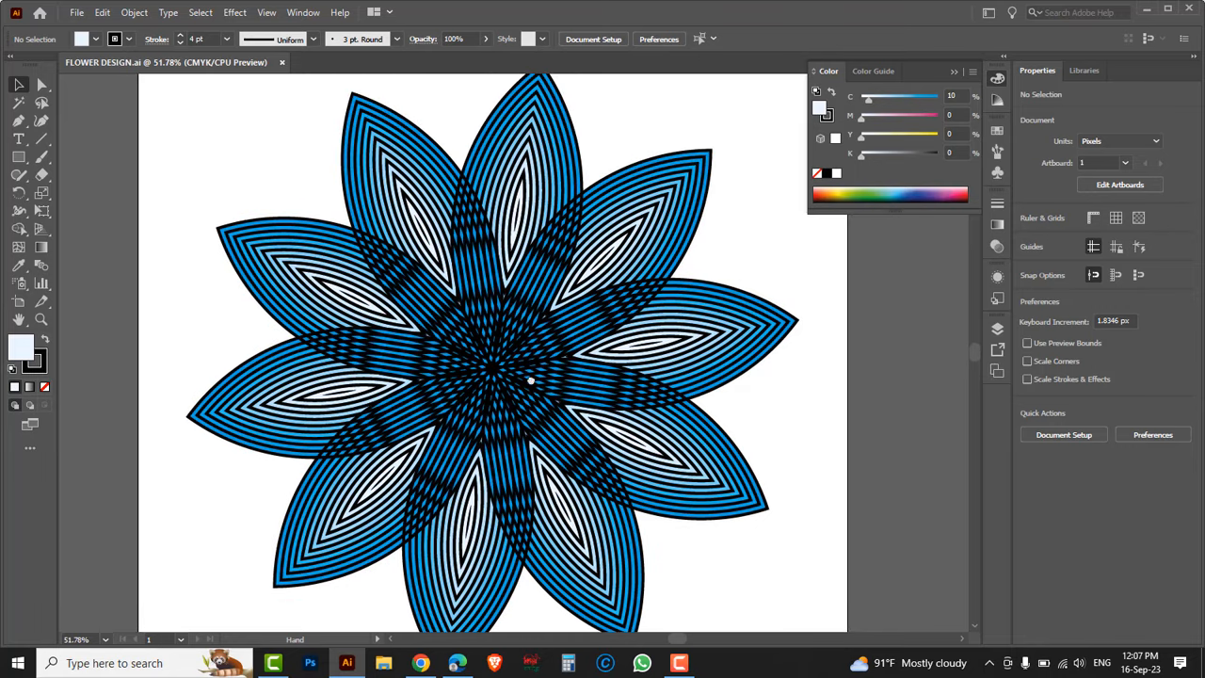
Look over the finished flower design and close its document
left_click_drag(523, 302, 524, 343)
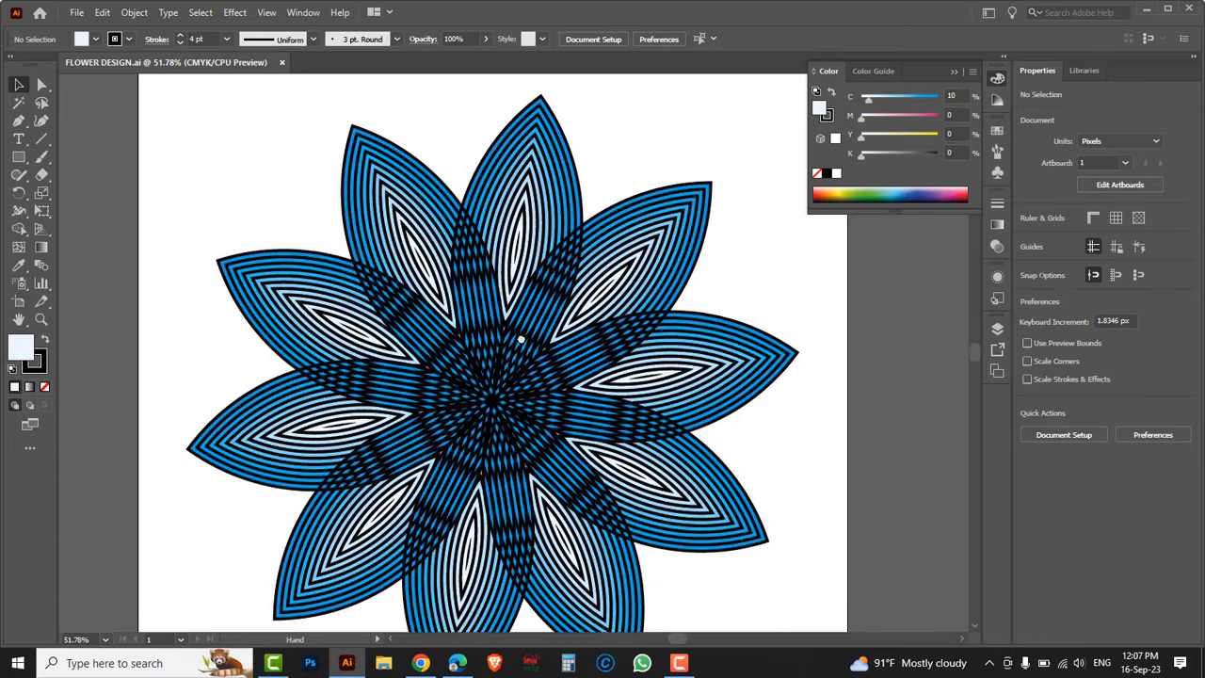
left_click_drag(531, 479, 530, 391)
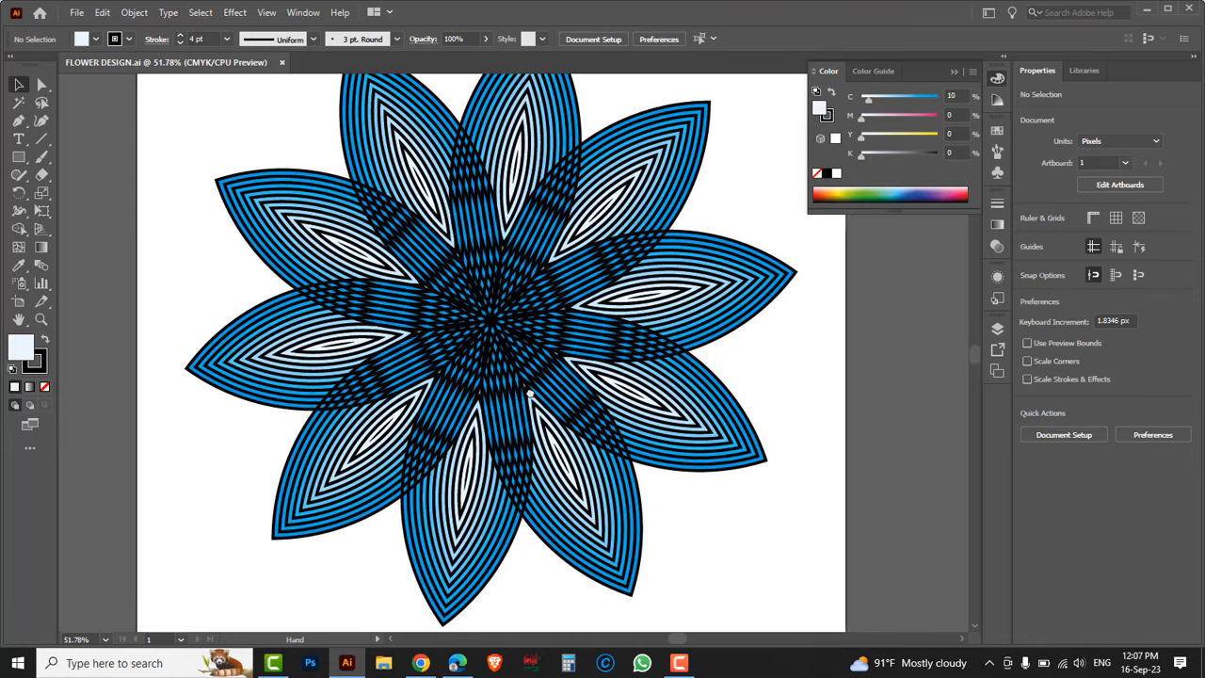
left_click_drag(540, 433, 496, 449)
left_click_drag(451, 354, 506, 326)
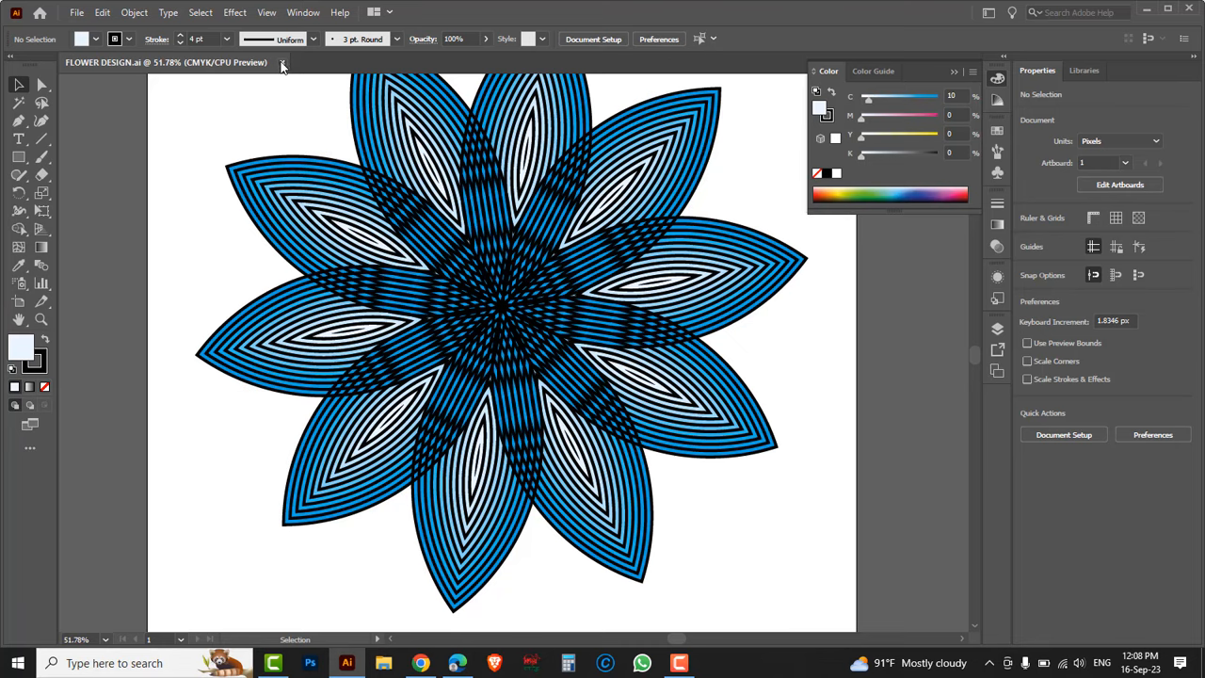
left_click(282, 63)
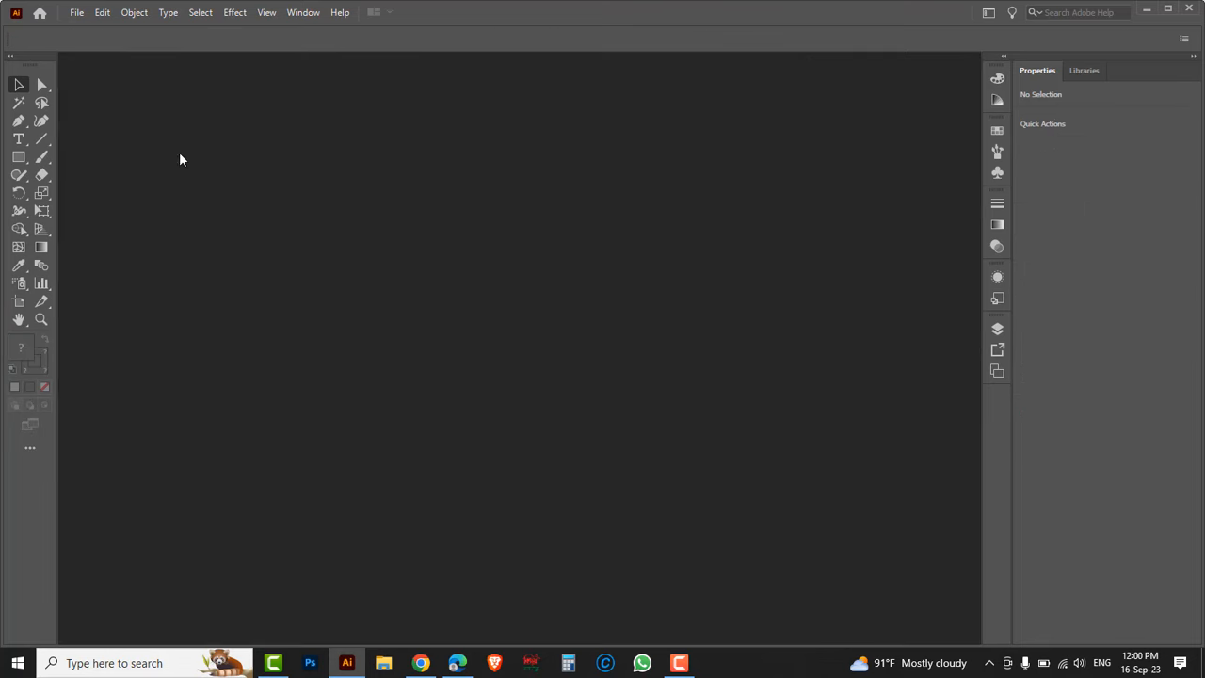
Start a new document based on the Web-Large preset, keeping pixels as the unit
left_click(85, 17)
left_click(104, 31)
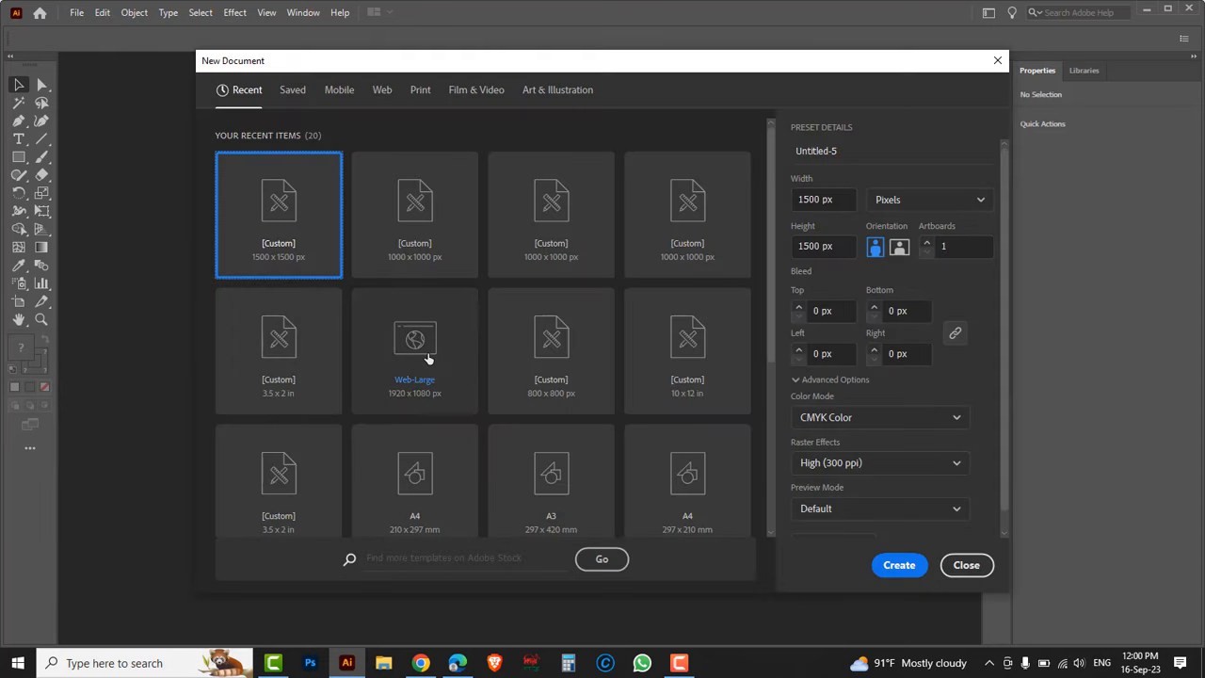
left_click(426, 356)
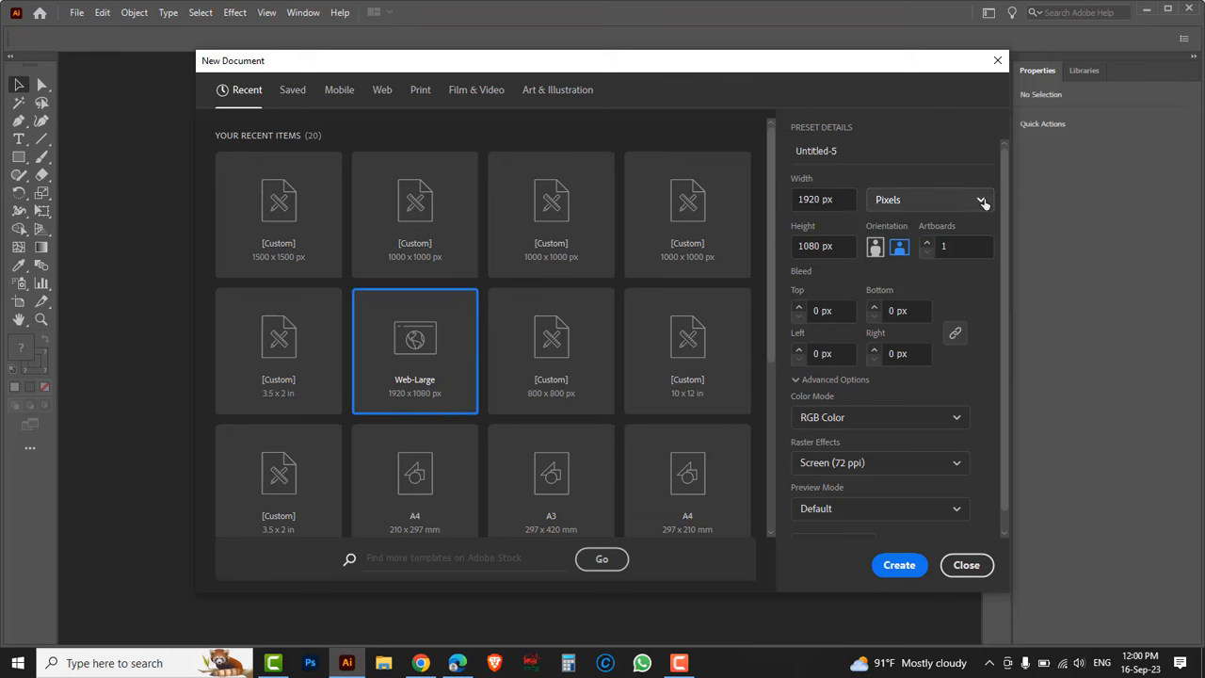
left_click(981, 201)
left_click(982, 201)
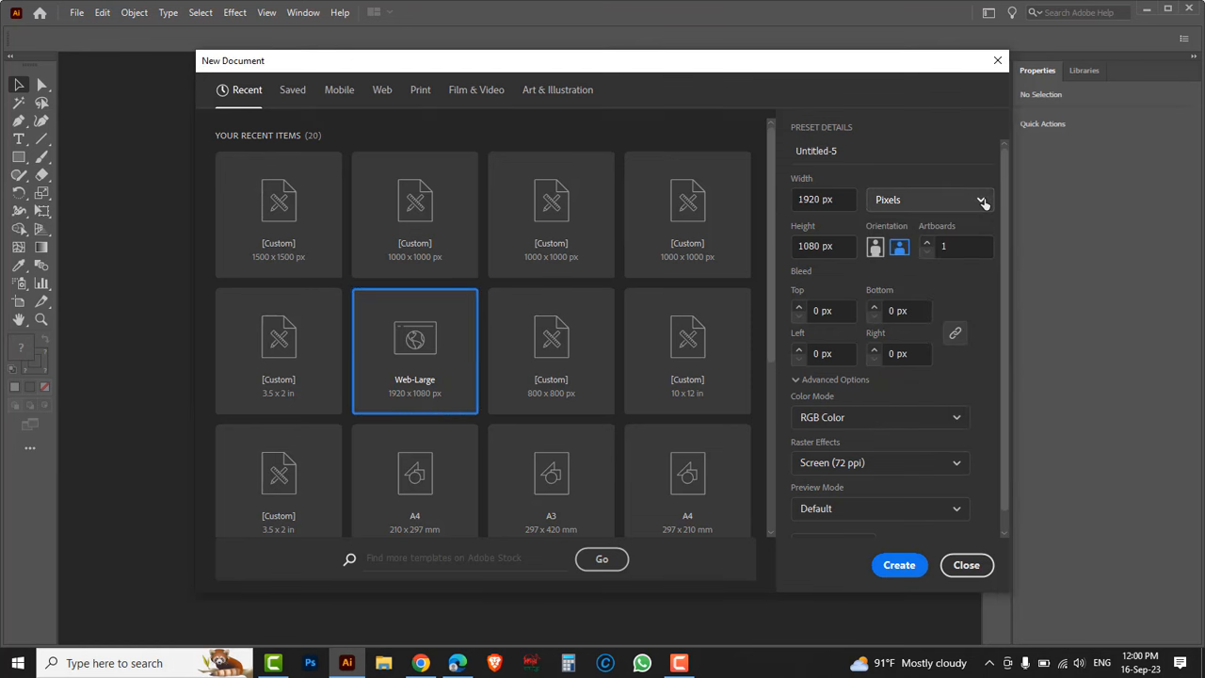
Set the new document's width and height to 1000 px each
left_click(838, 199)
key("BackSpace")
key("BackSpace")
key("BackSpace")
key("BackSpace")
key("BackSpace")
key("BackSpace")
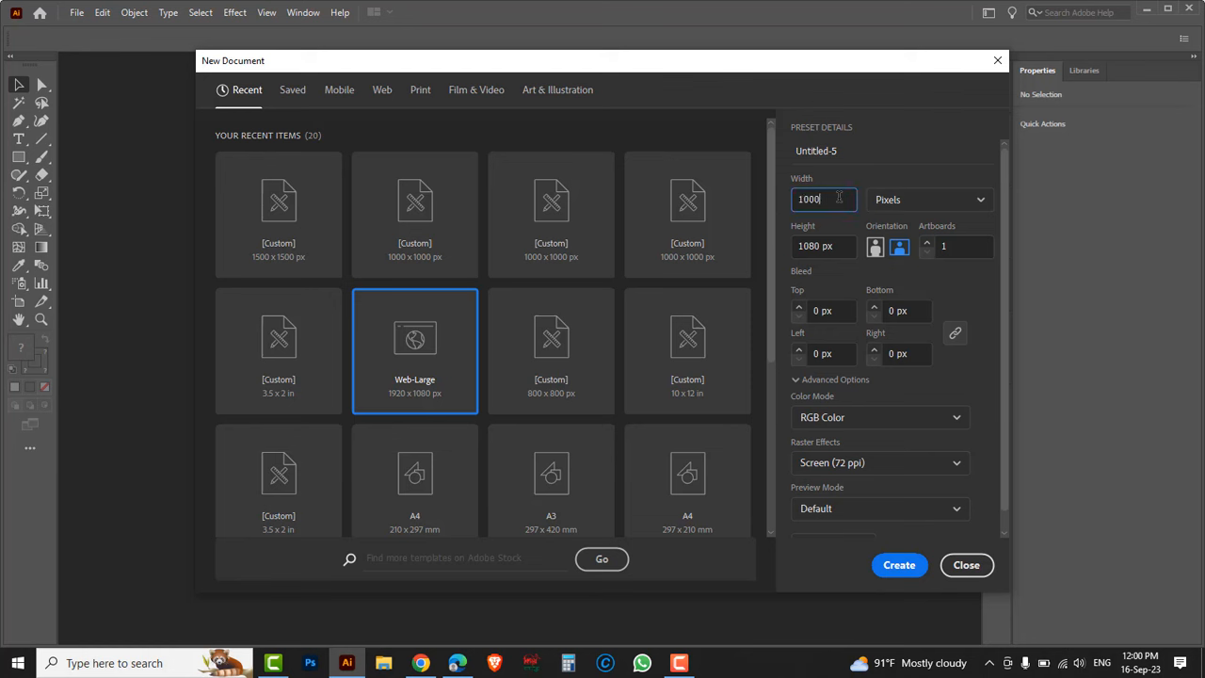
key("Tab")
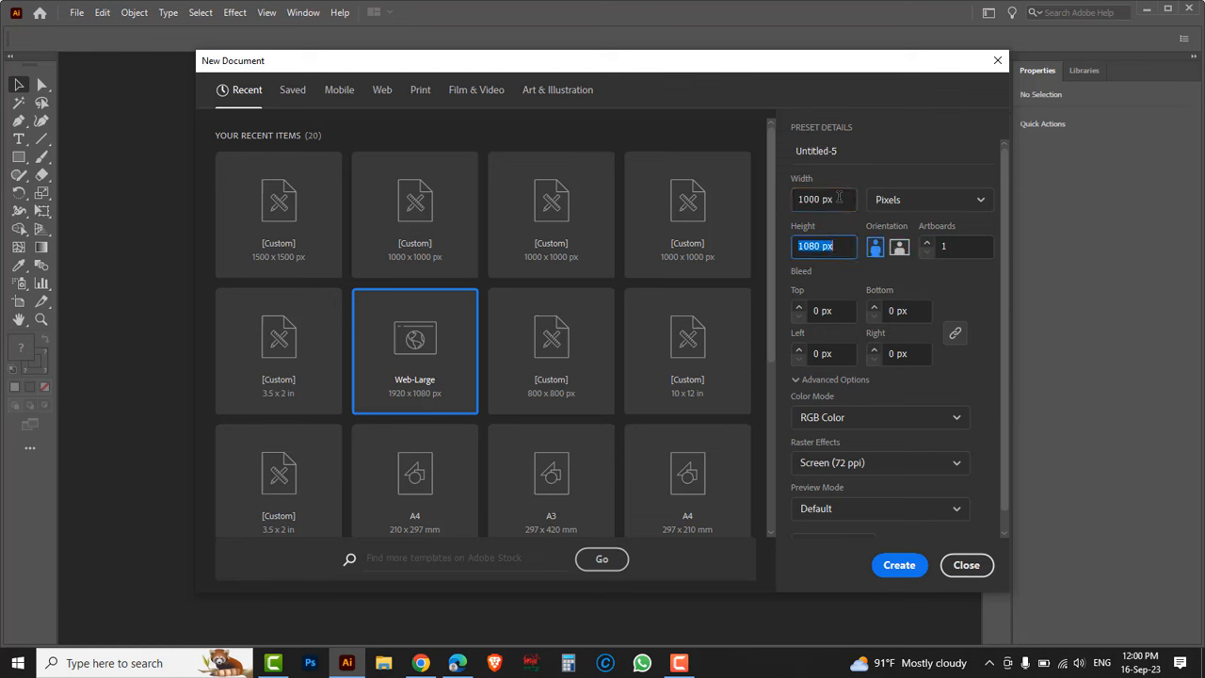
type("1000")
Set the color mode to CMYK Color and create the document
left_click(959, 422)
left_click(960, 425)
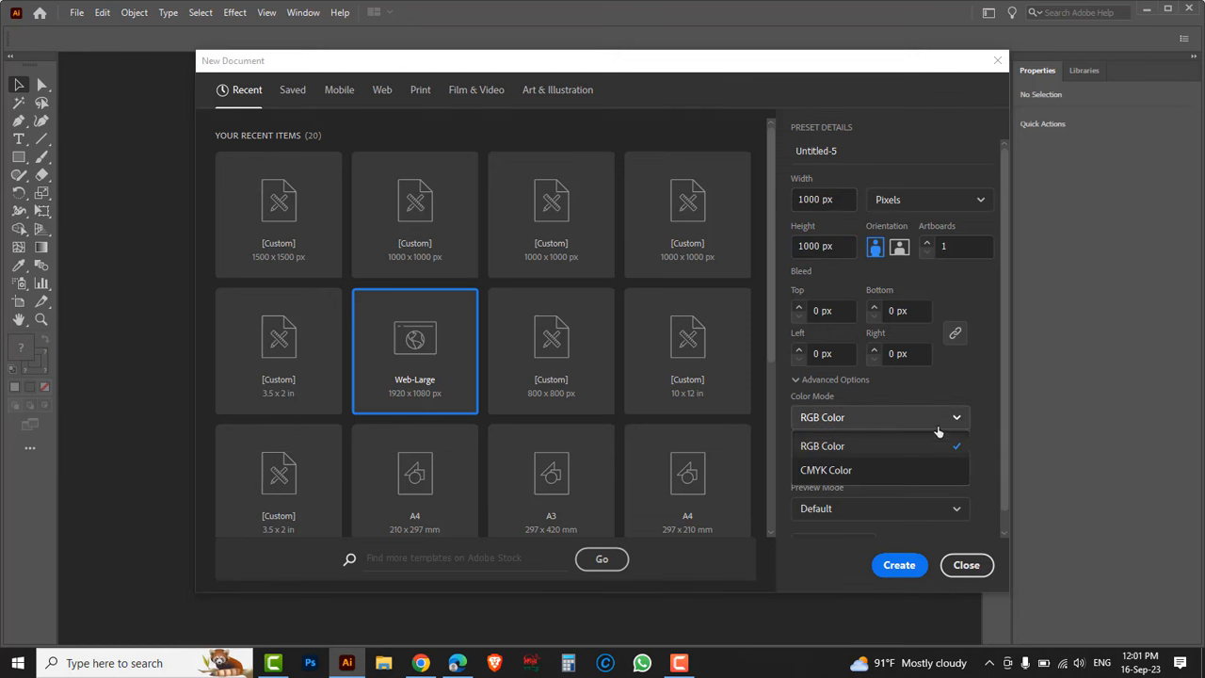
left_click(856, 473)
left_click(899, 566)
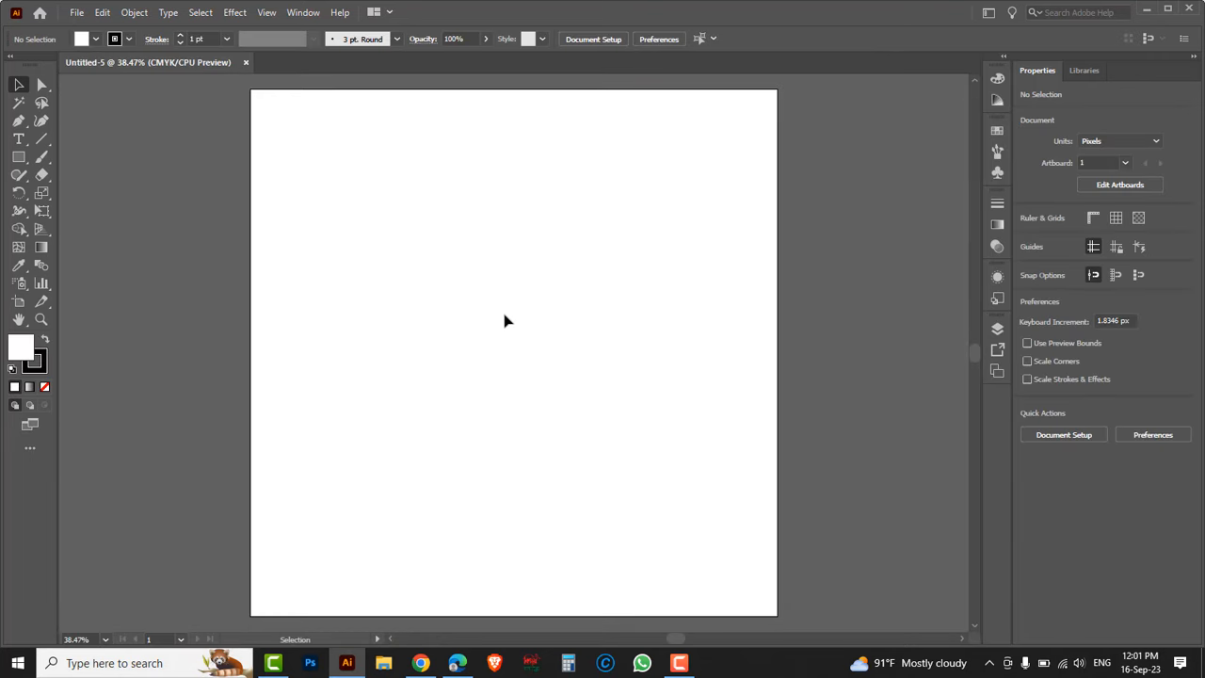
Draw a square about 589 px wide near the centre of the artboard with the Rectangle tool
left_click(22, 163)
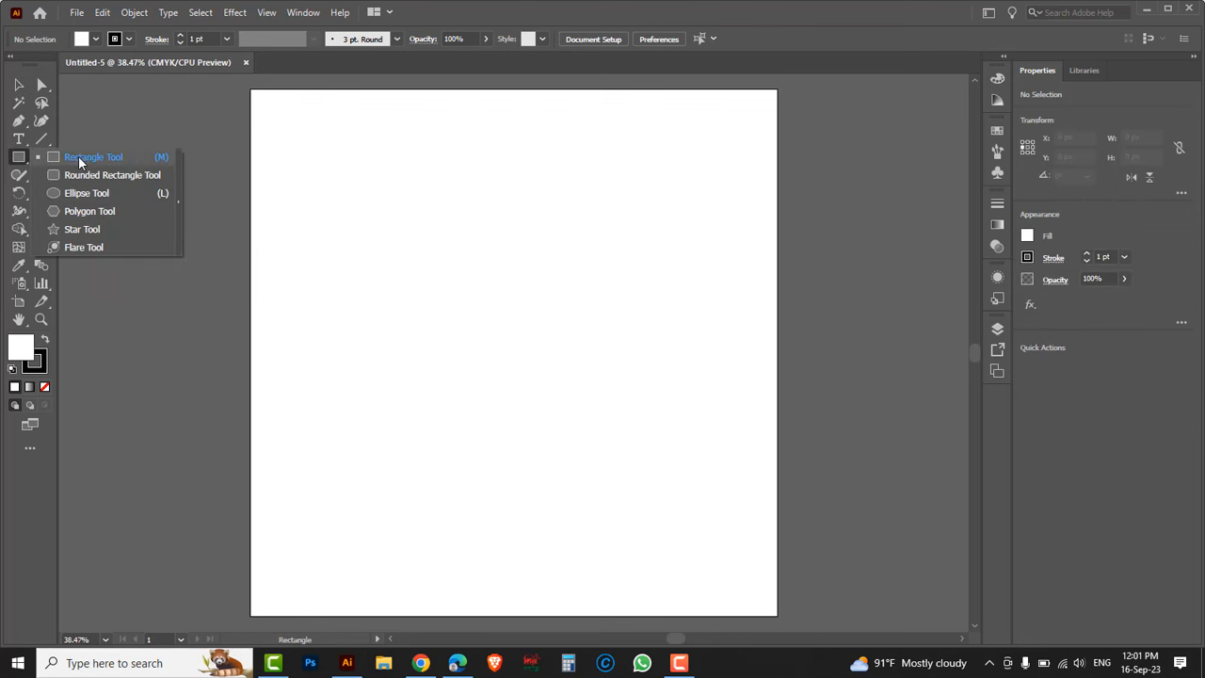
left_click(79, 162)
left_click_drag(516, 357, 673, 513)
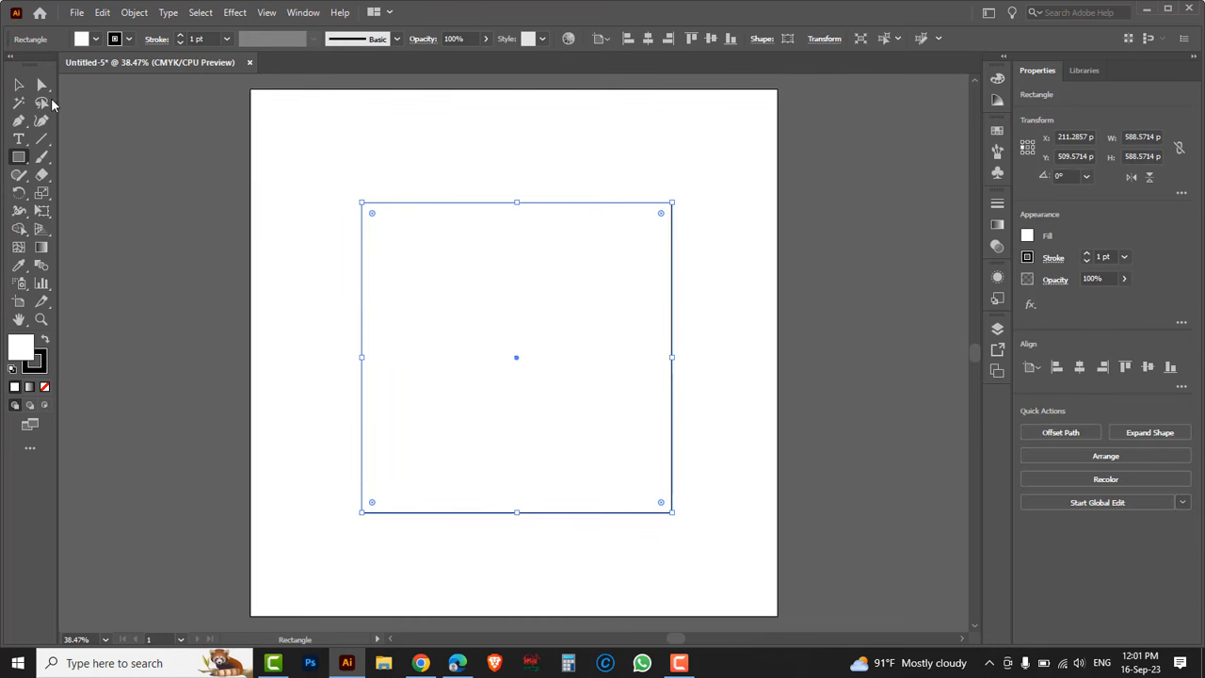
Round the square's upper-left and lower-right corners to the maximum radius of about 589 px, forming a leaf-shaped petal
left_click(41, 87)
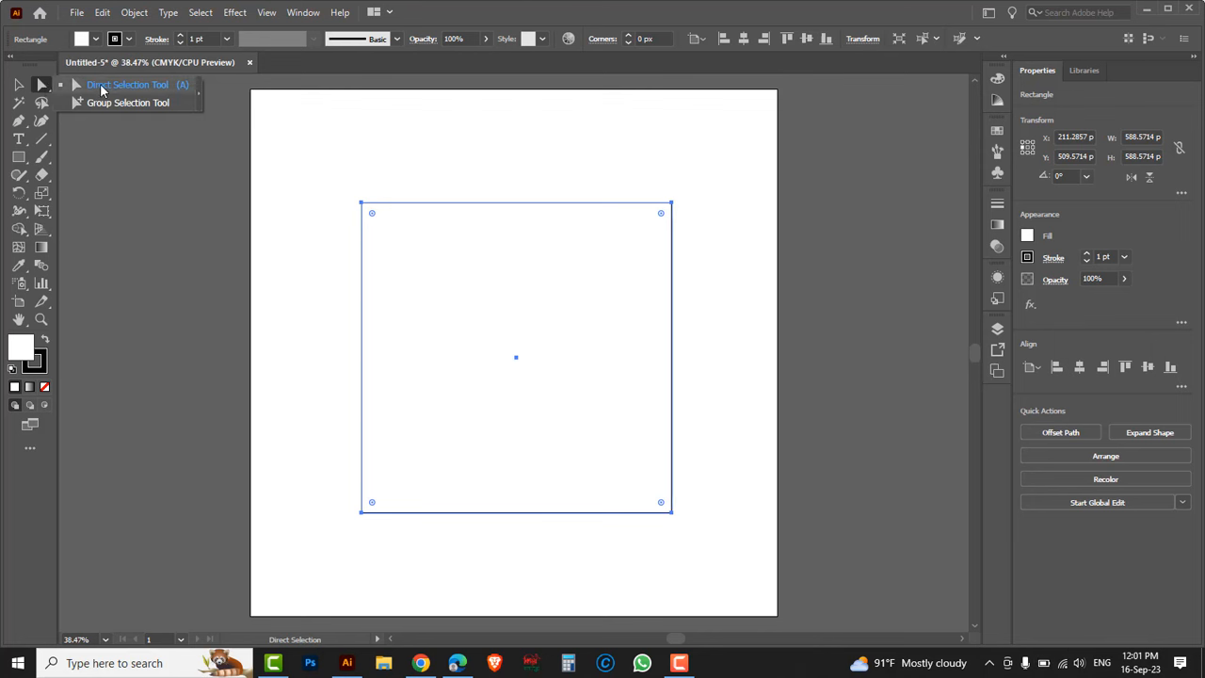
left_click(100, 90)
left_click_drag(330, 170, 428, 283)
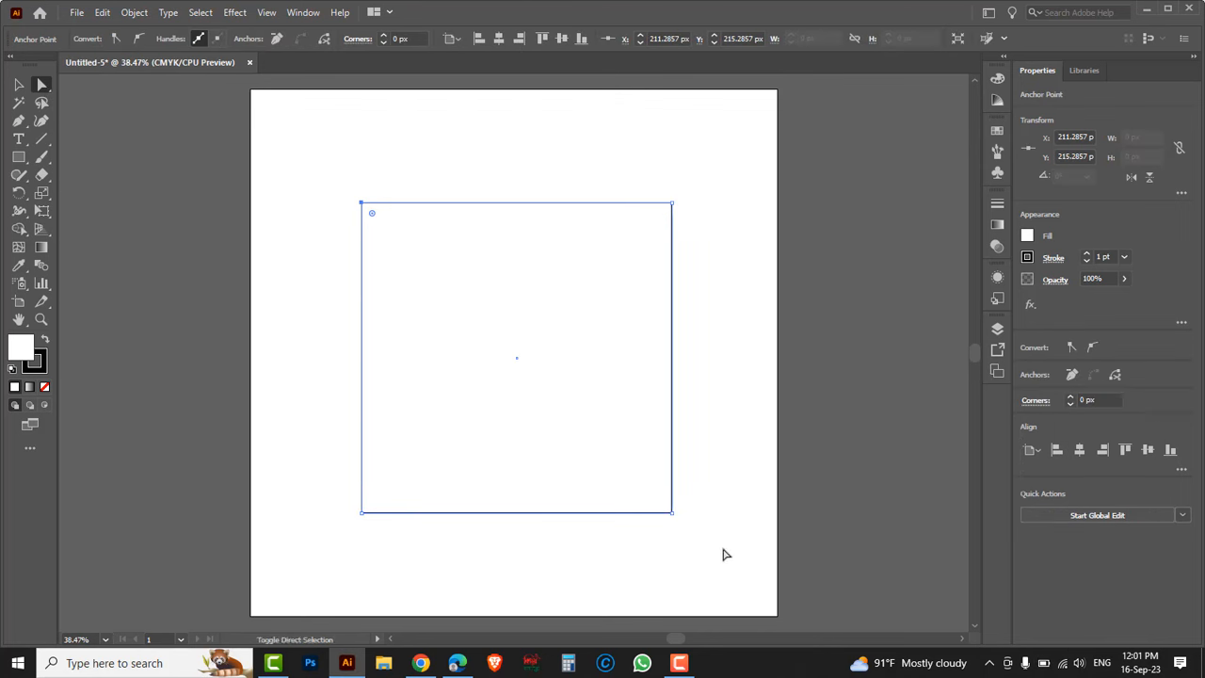
left_click_drag(723, 548, 589, 451)
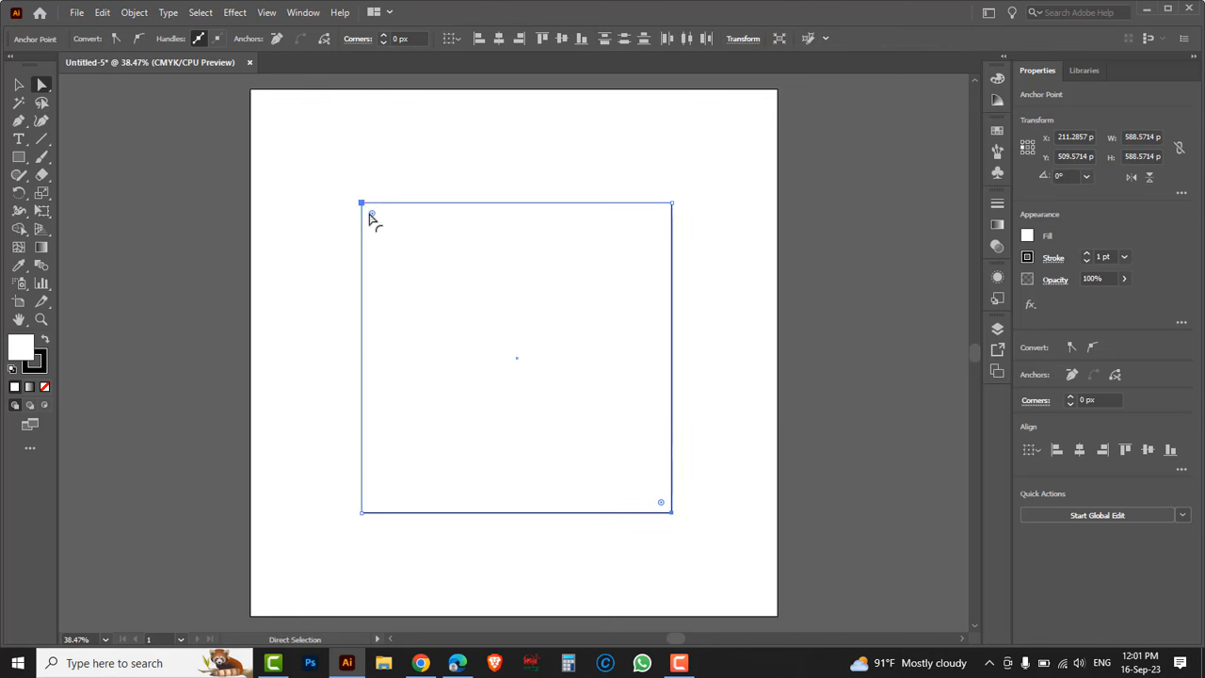
left_click_drag(373, 216, 664, 545)
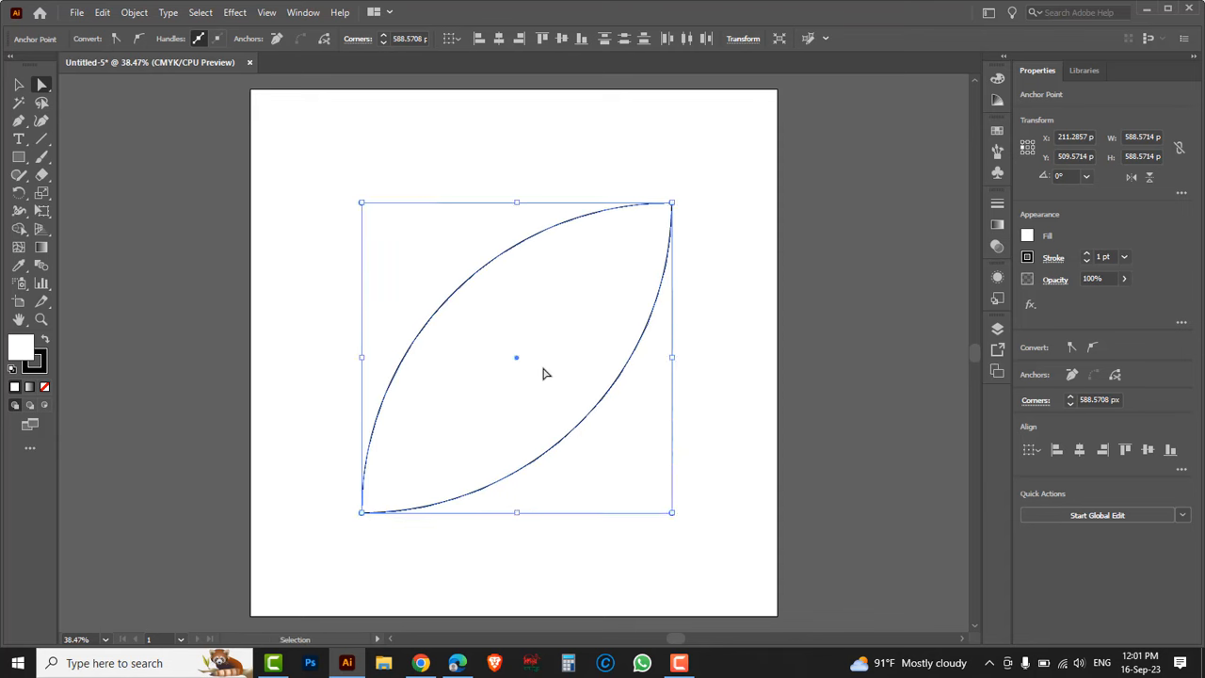
Apply Offset Path three times in succession at -17 px with Miter joins to nest three smaller petals inside the outline
key("ctrl+shift+o")
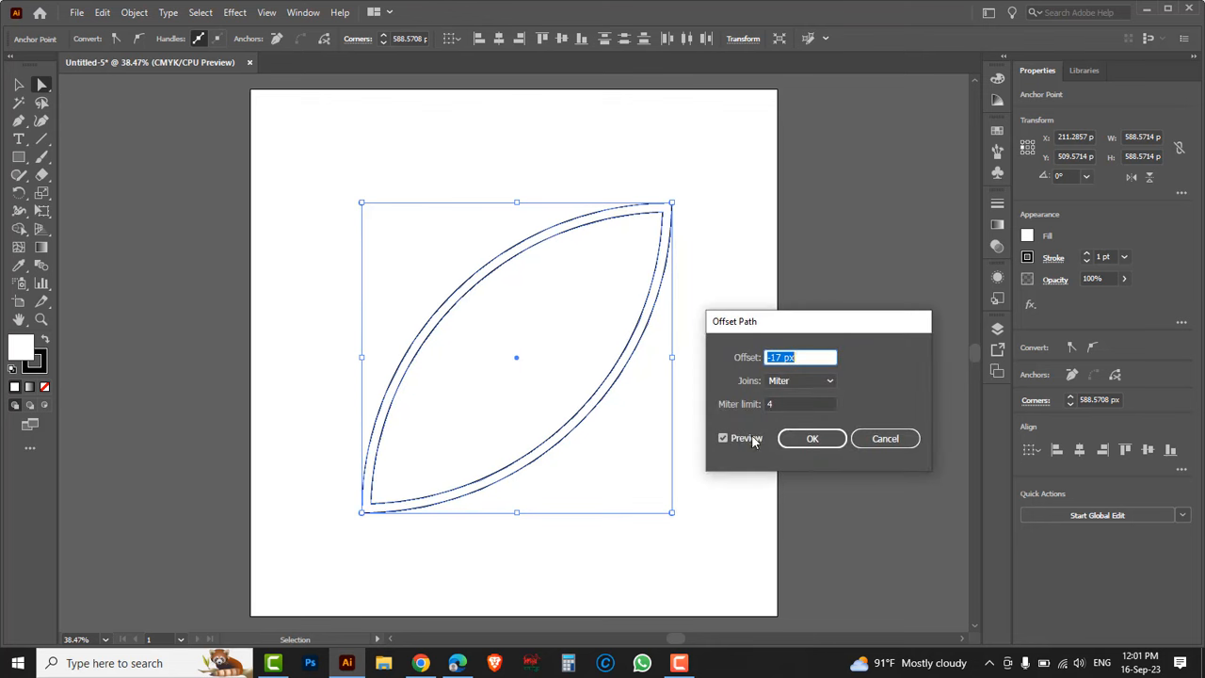
left_click(806, 439)
key("ctrl+shift+o")
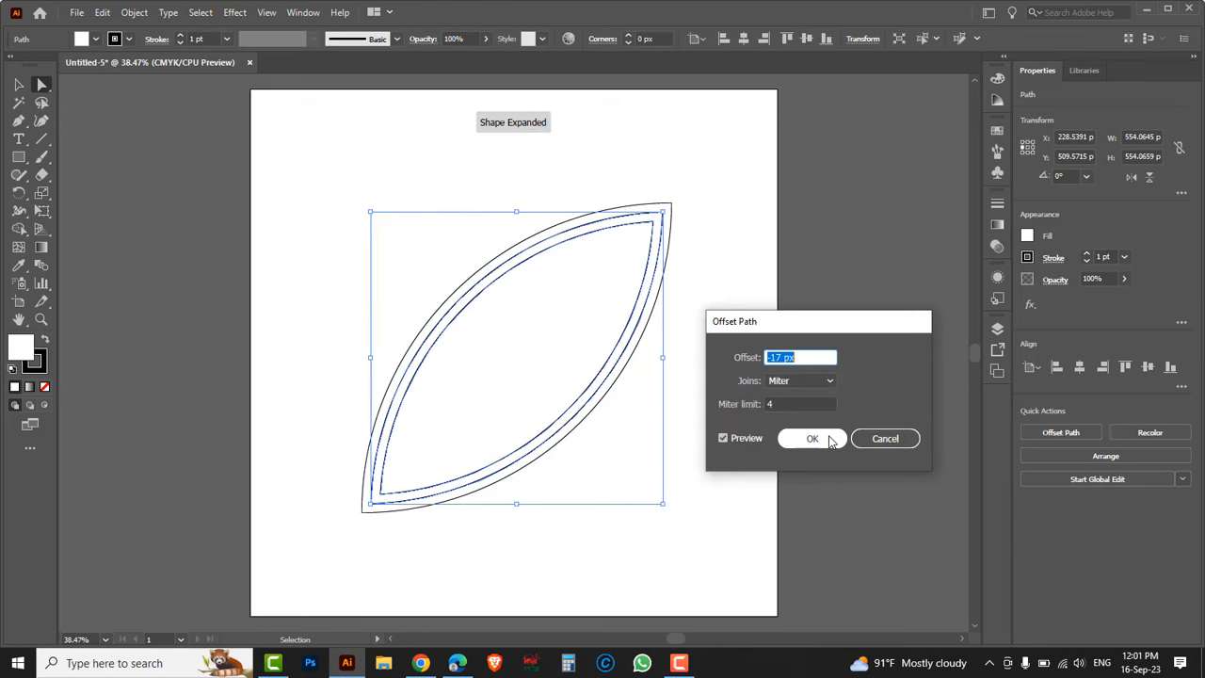
left_click(829, 439)
key("ctrl+shift+o")
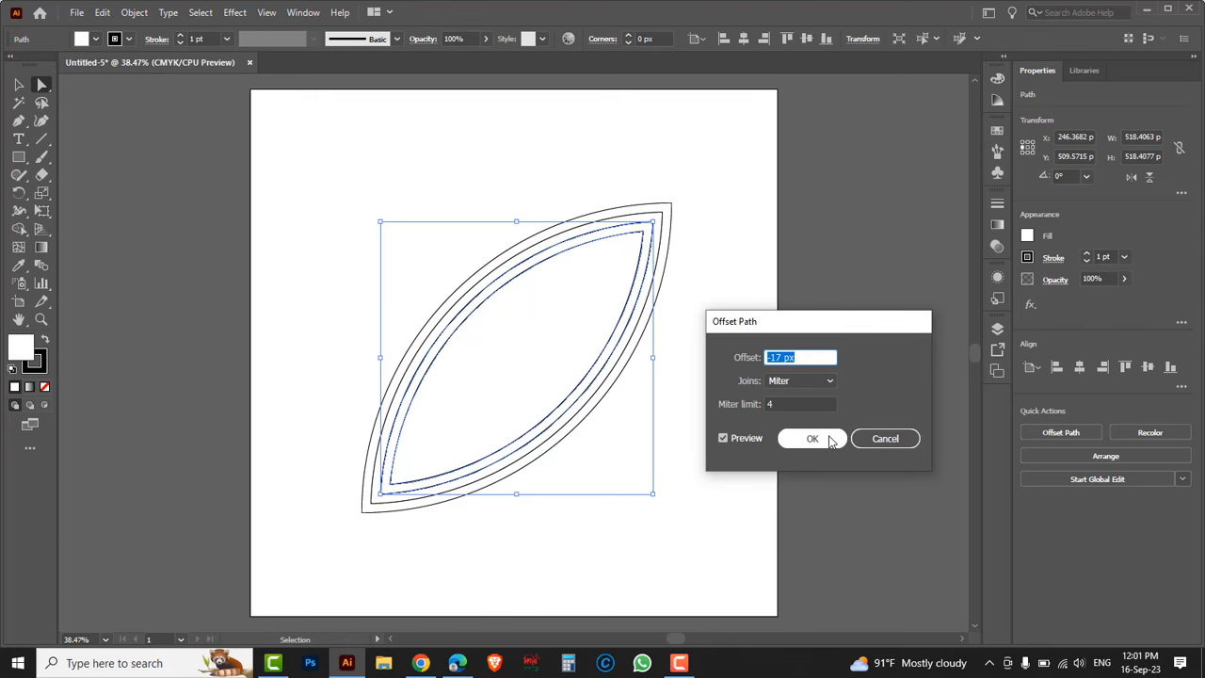
left_click(829, 439)
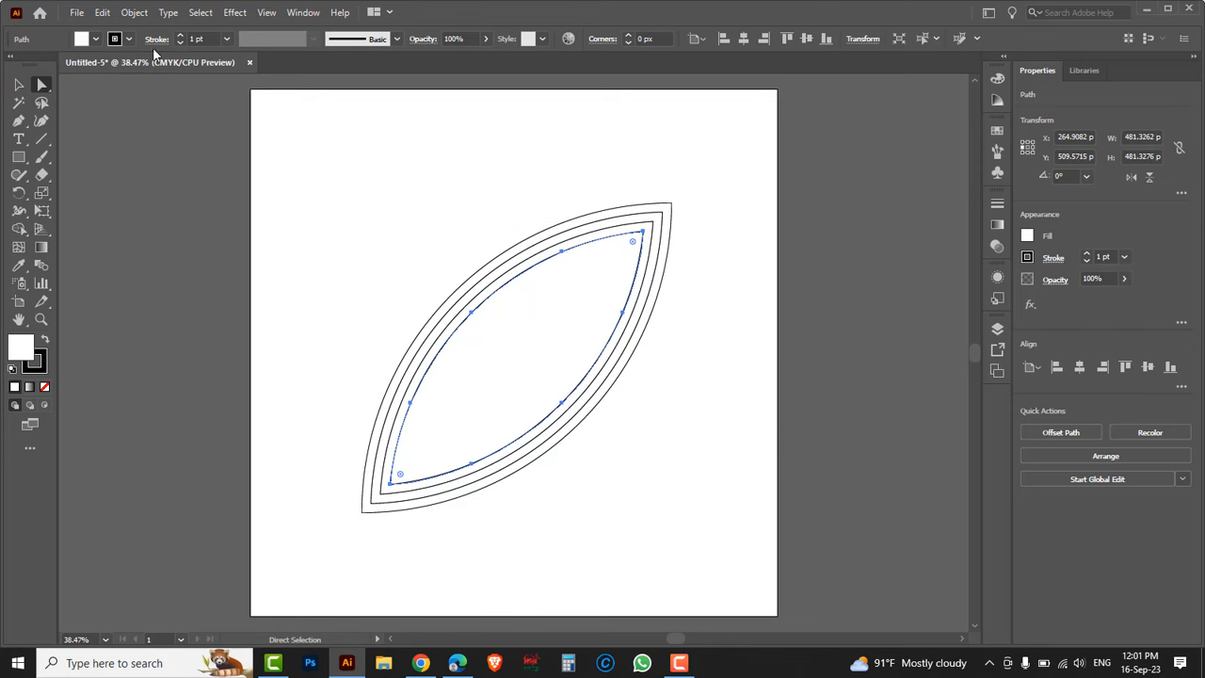
Open the keyboard shortcut settings and bring up the Object Path entries among the menu commands
left_click(103, 14)
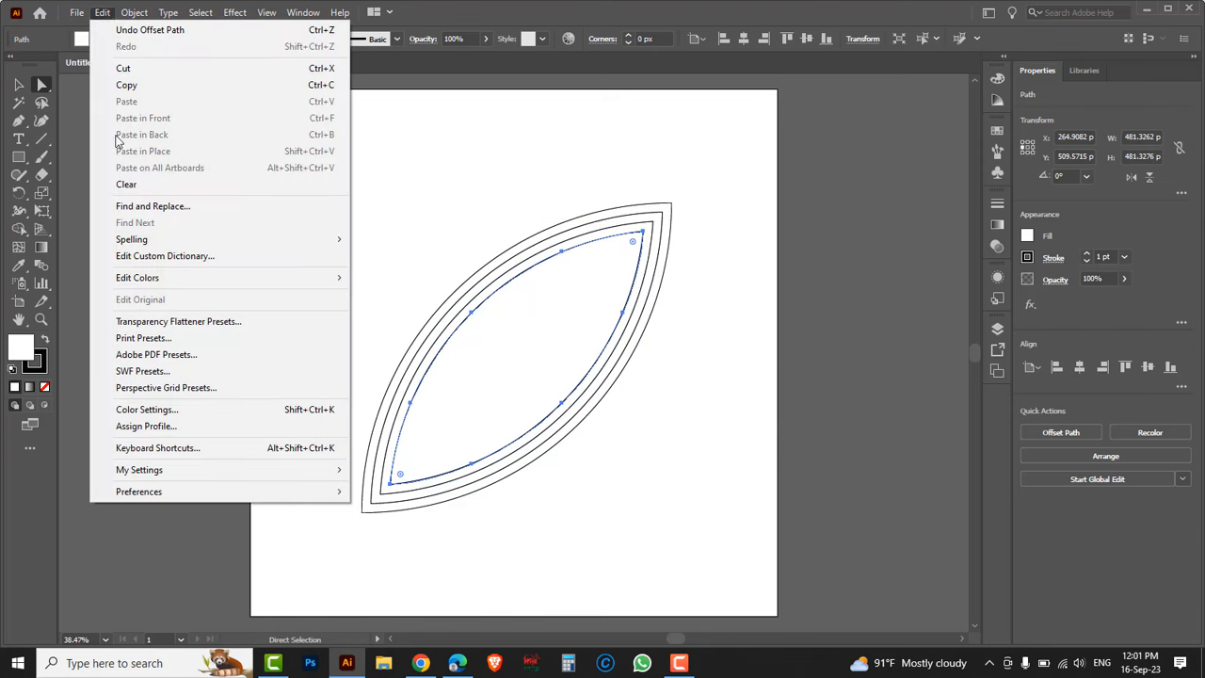
left_click(152, 450)
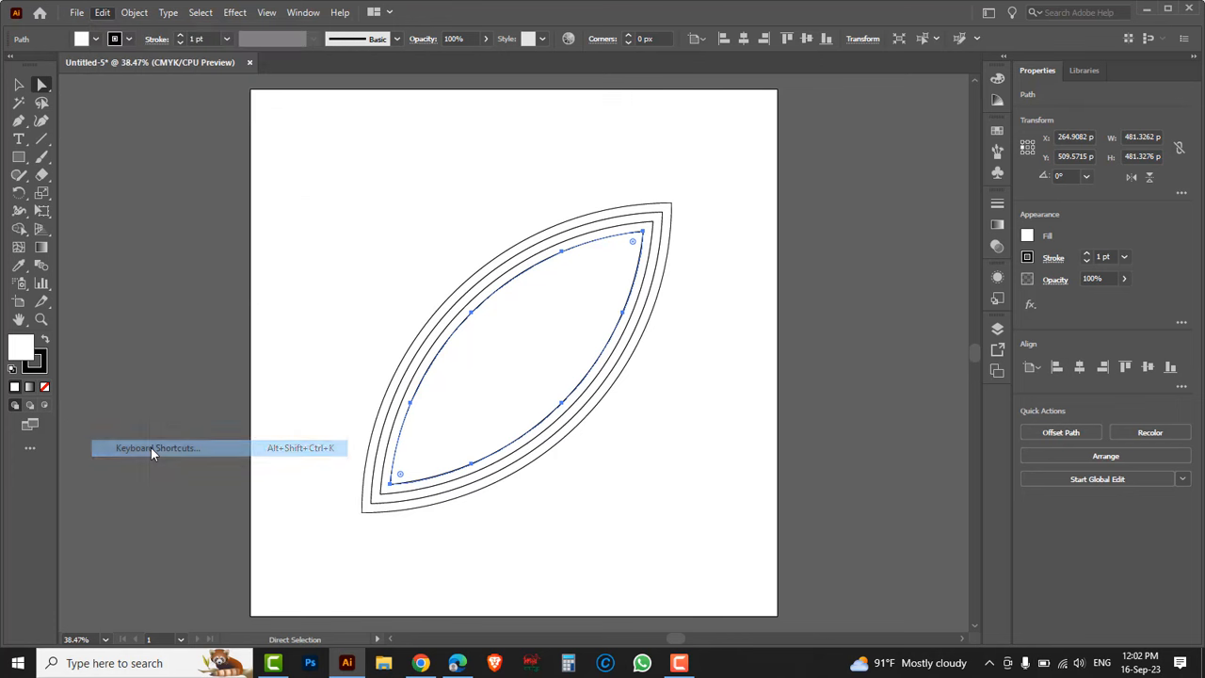
left_click(255, 162)
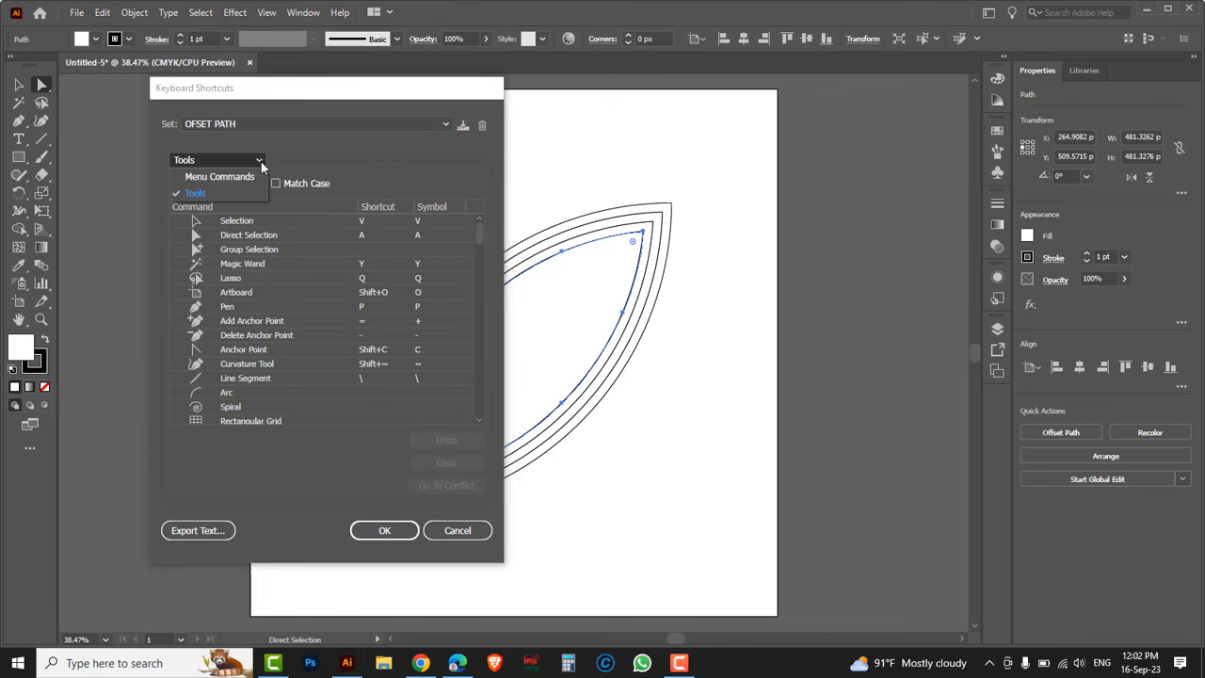
left_click(228, 178)
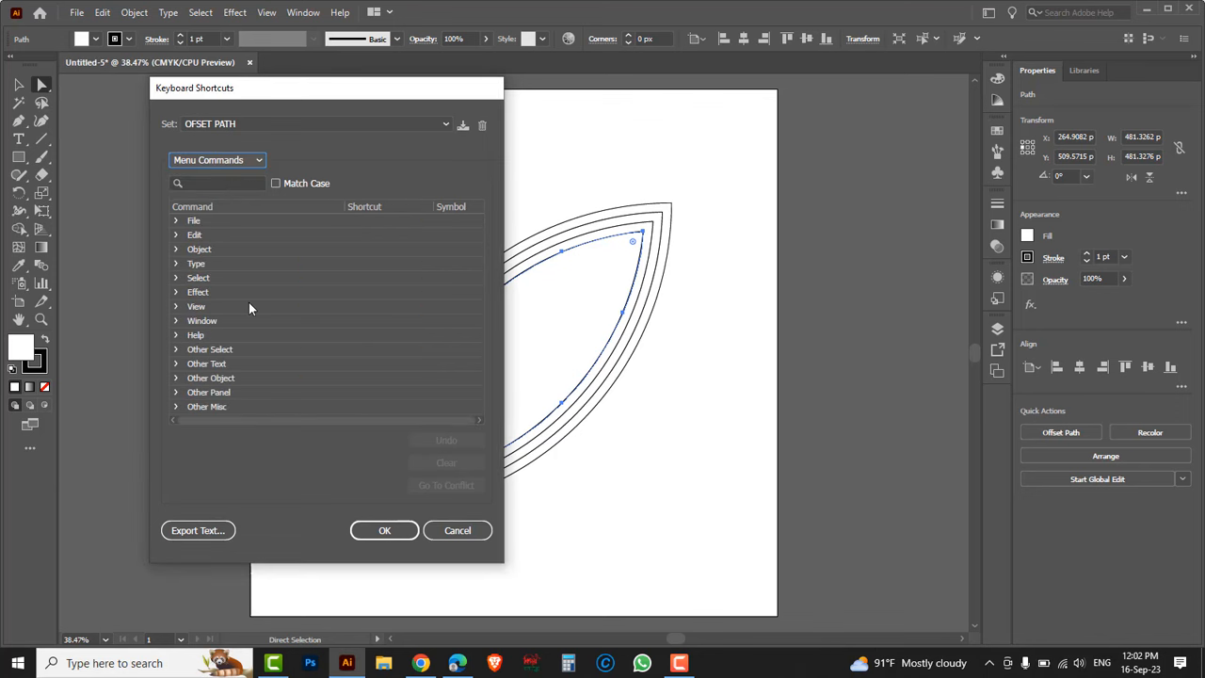
left_click(175, 251)
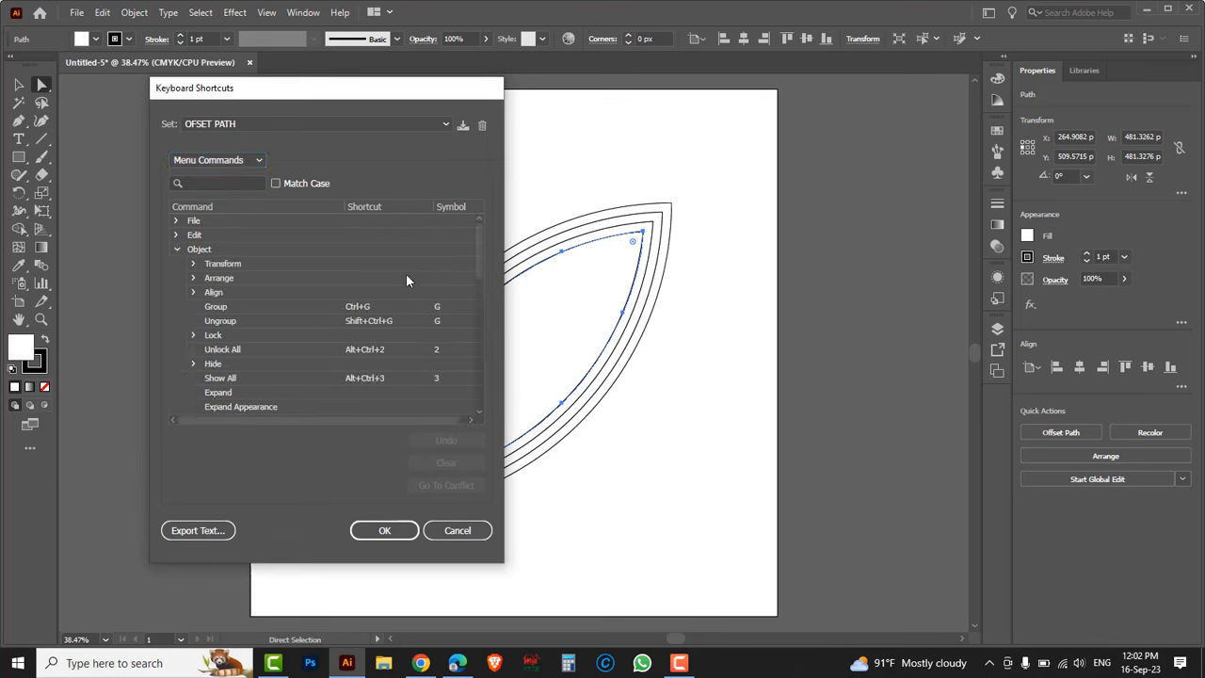
left_click_drag(481, 237, 479, 286)
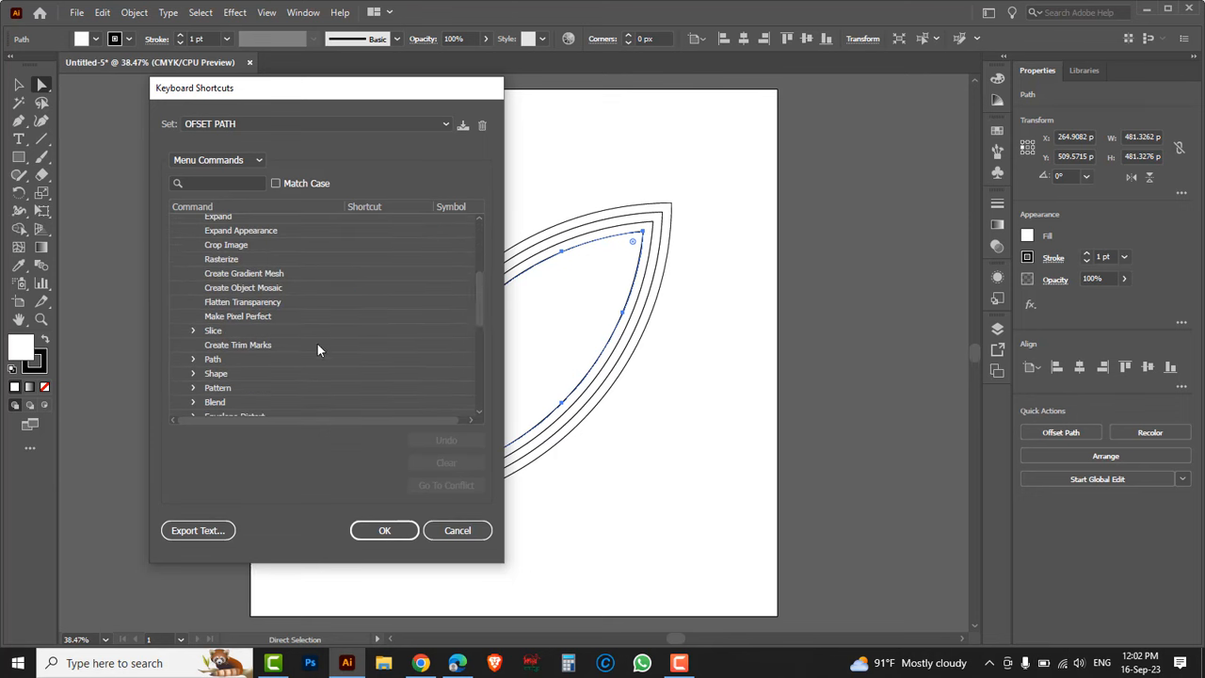
left_click(193, 360)
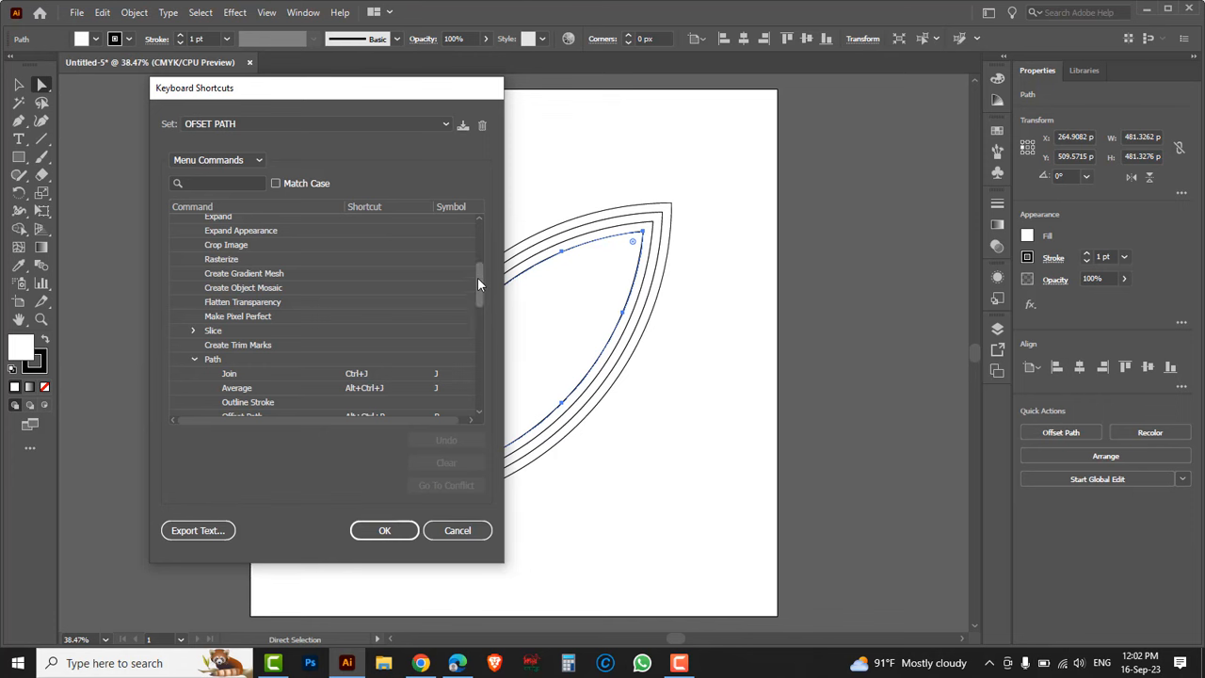
left_click_drag(478, 277, 468, 299)
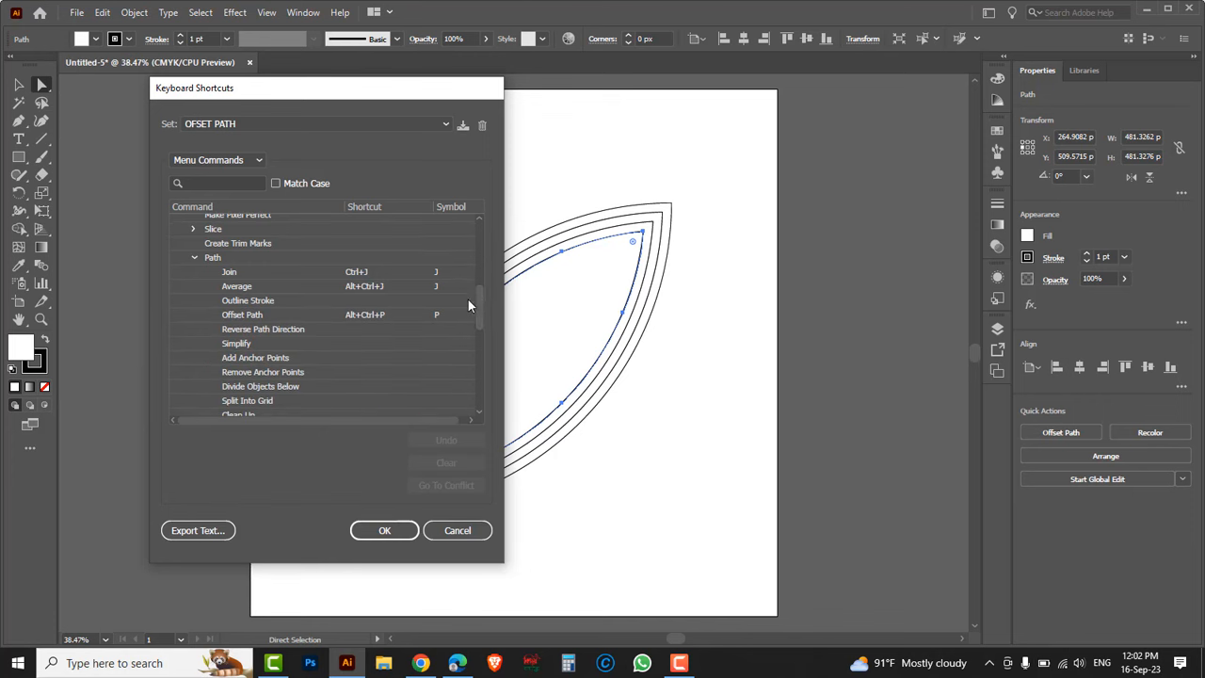
Clear the Offset Path shortcut and try Ctrl+P and Alt+Ctrl+O as replacements, clearing each assignment again
left_click(256, 320)
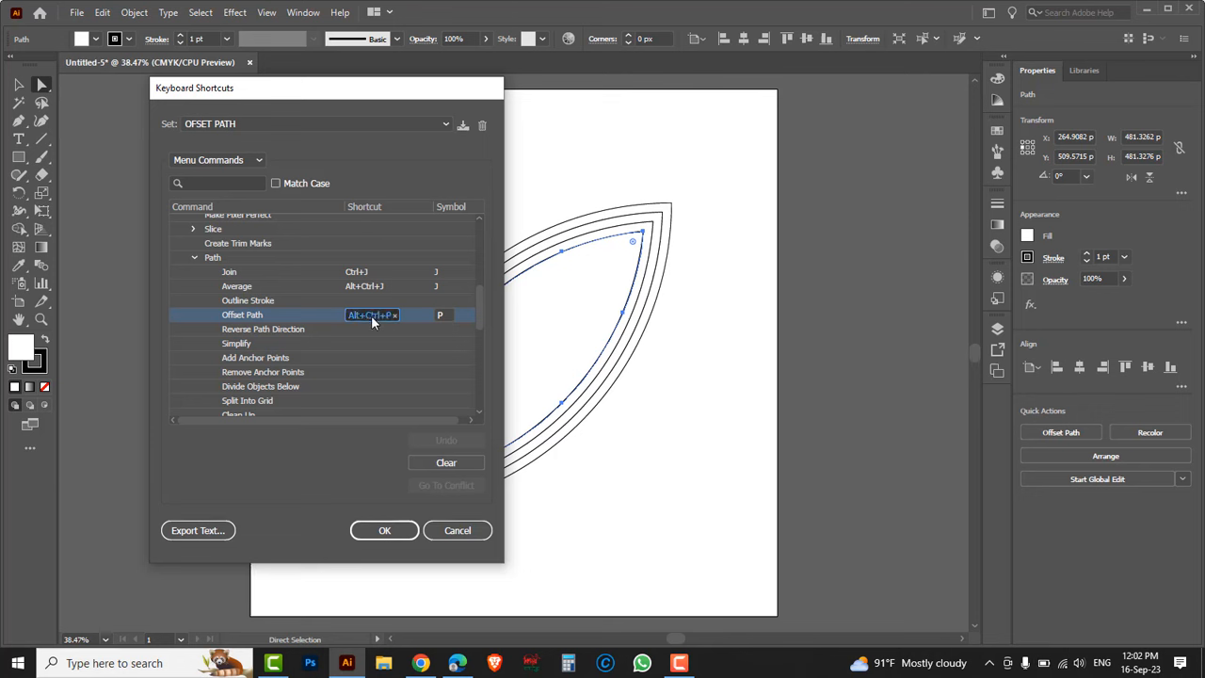
key("BackSpace")
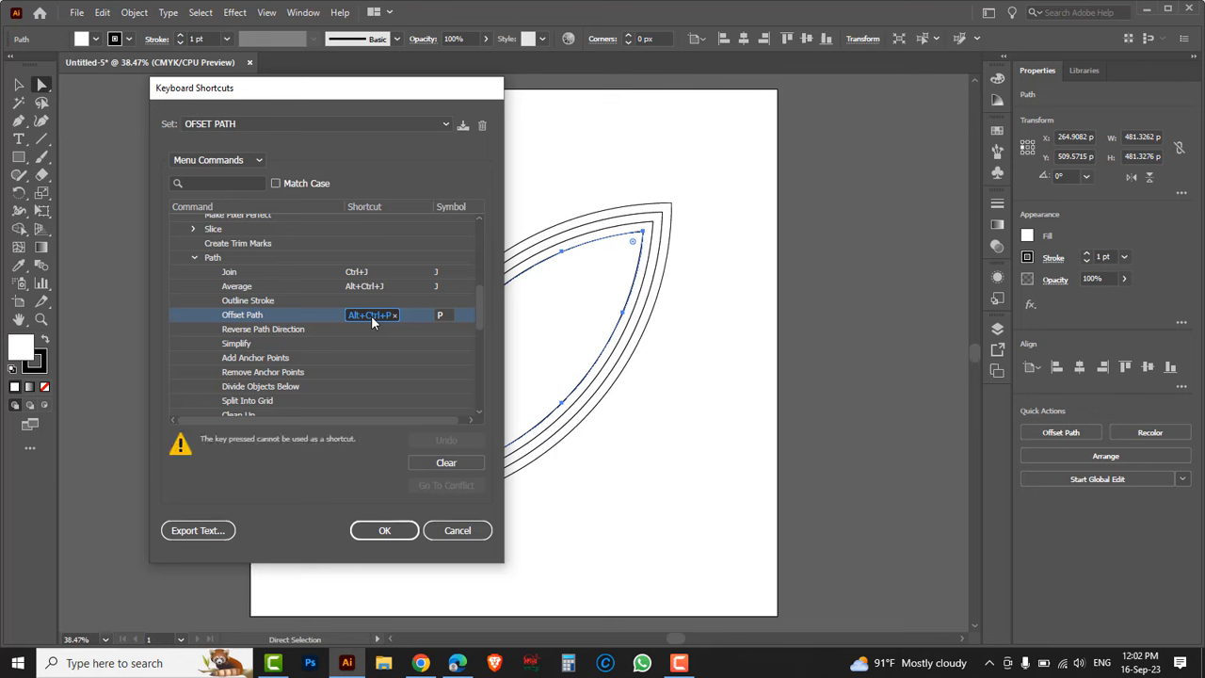
left_click(447, 462)
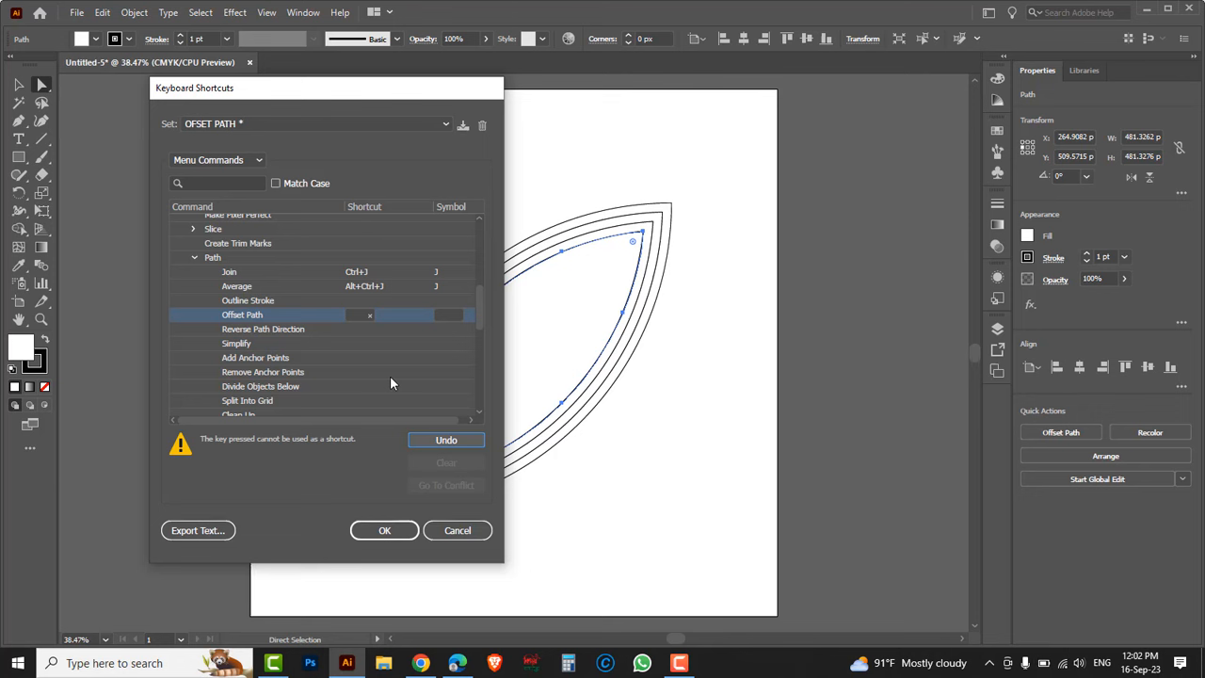
left_click(358, 317)
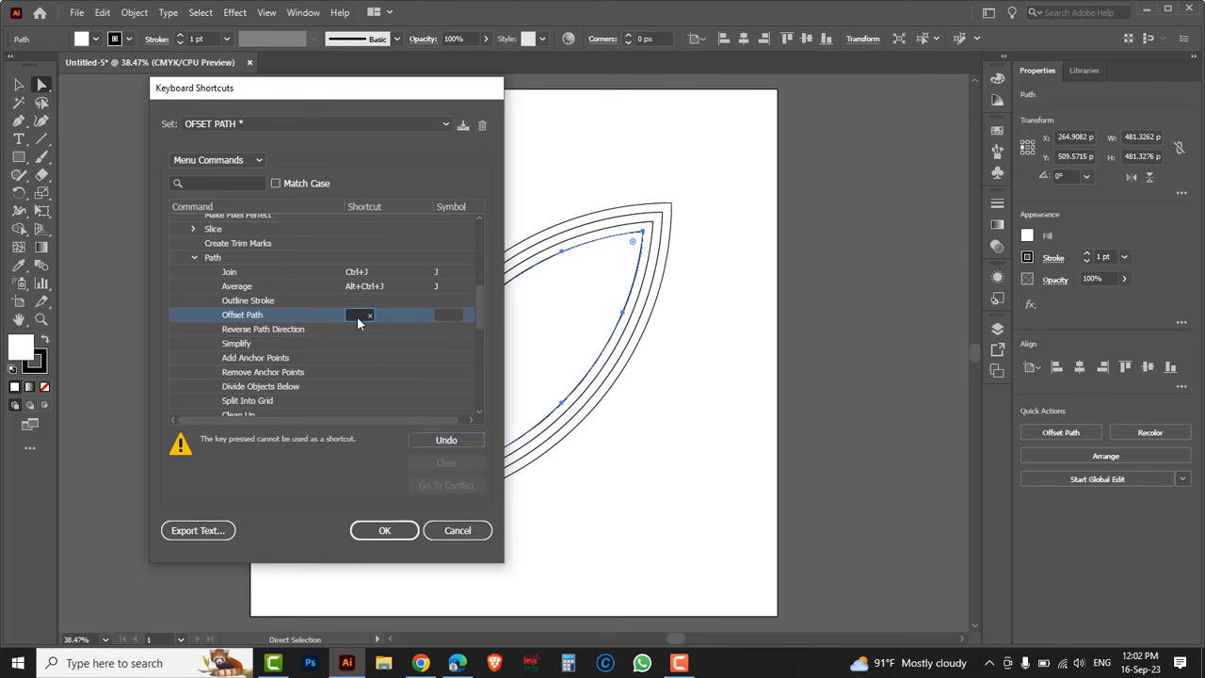
key("ctrl+p")
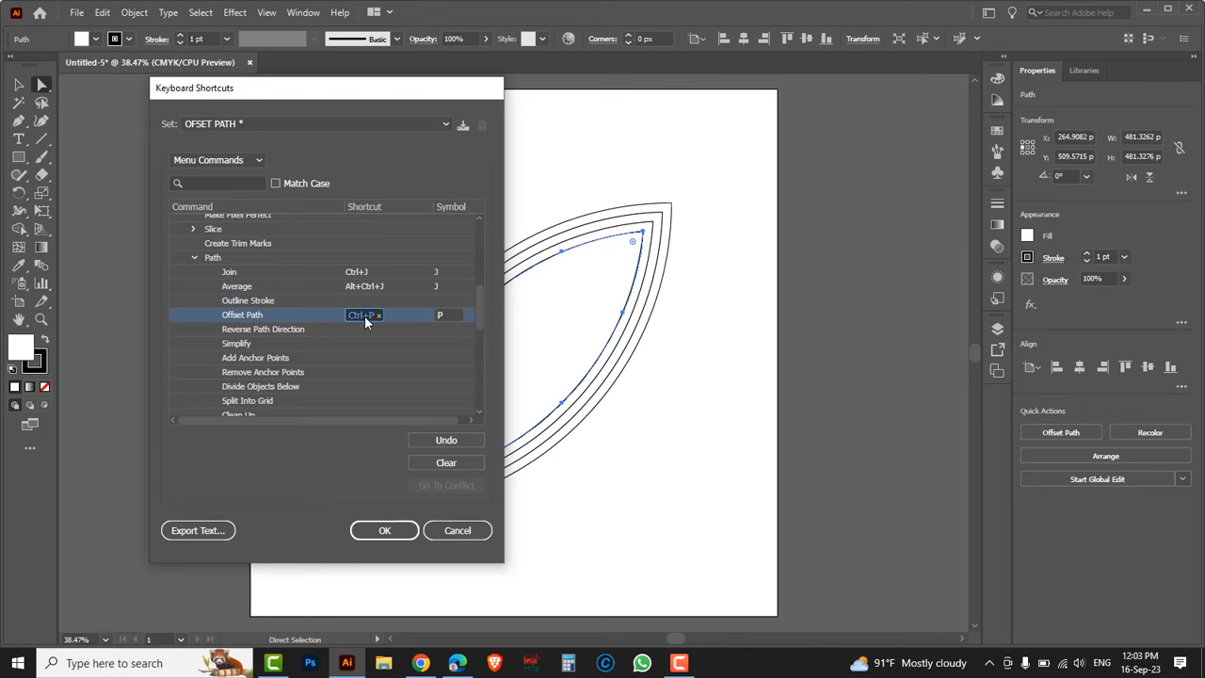
key("BackSpace")
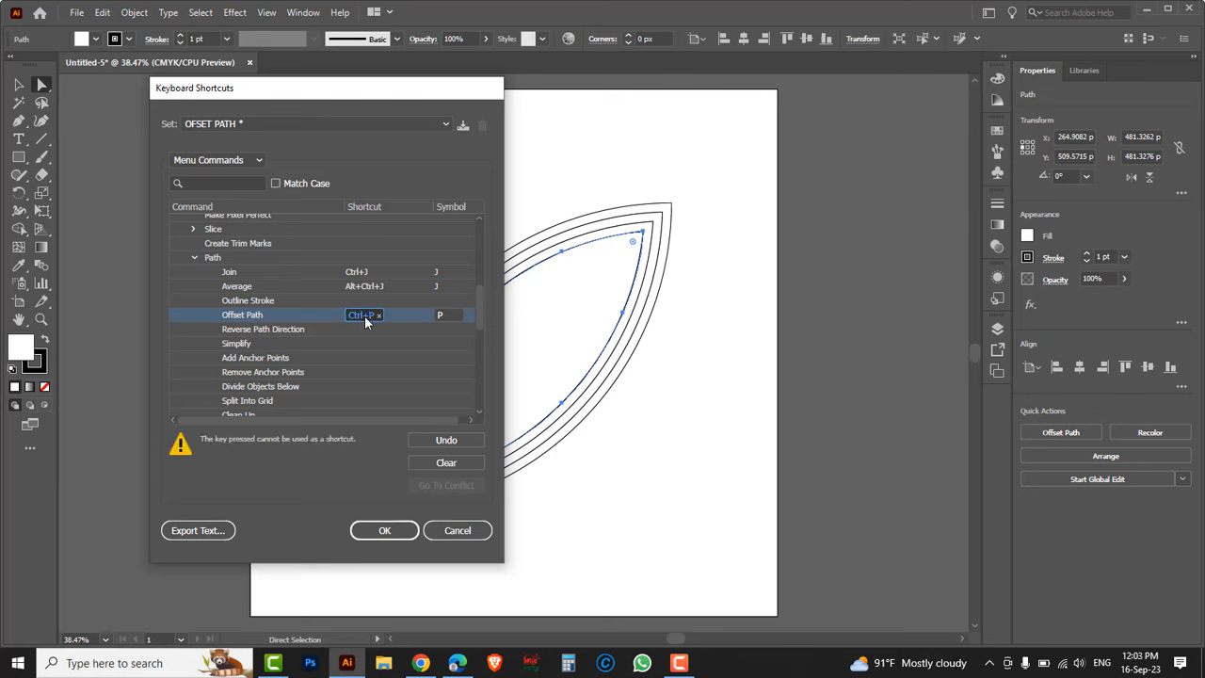
left_click(436, 464)
key("alt+ctrl+o")
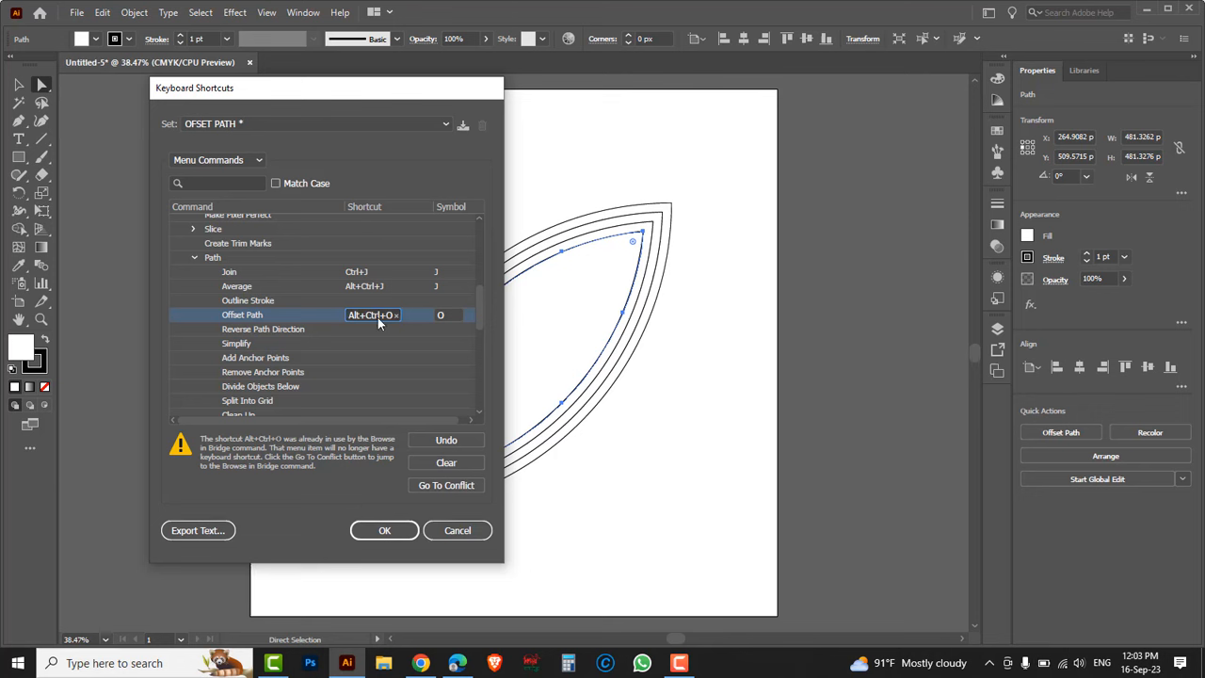
key("BackSpace")
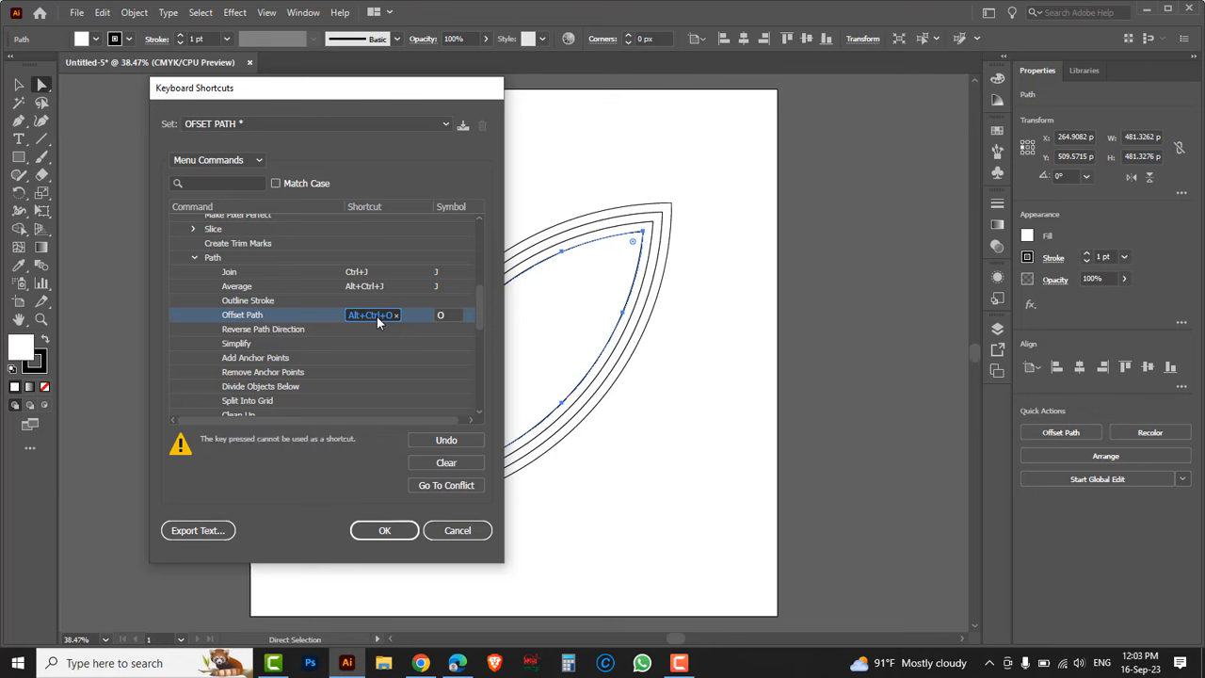
left_click(434, 462)
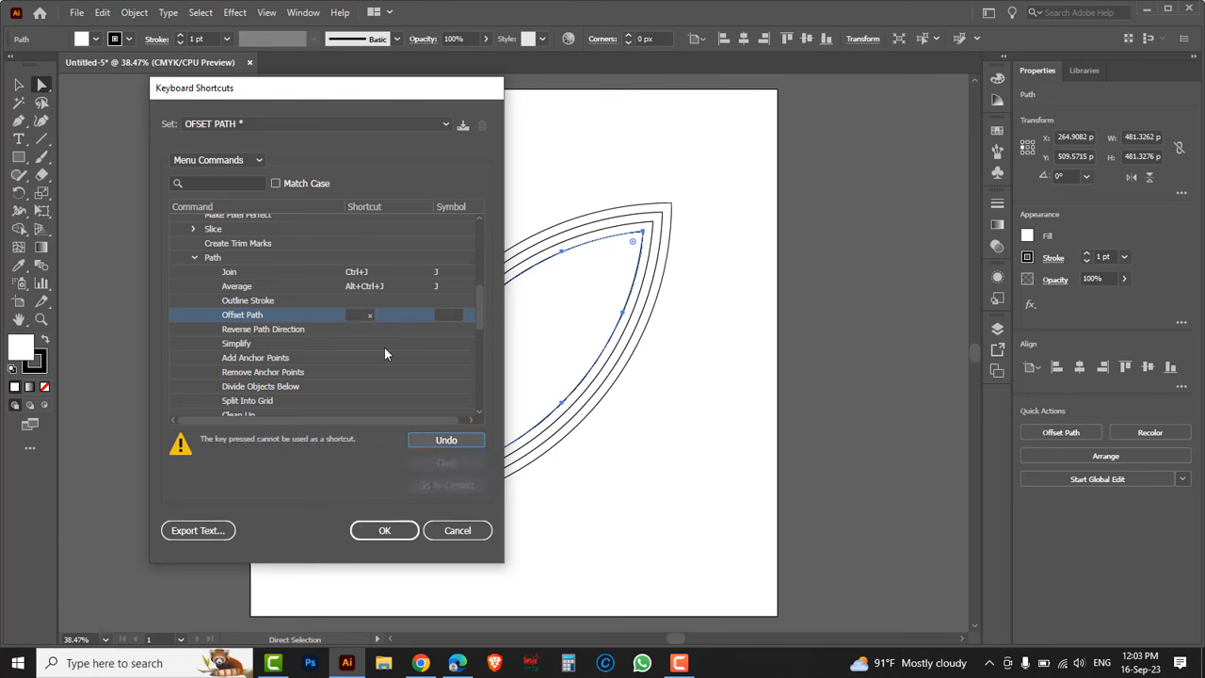
Assign Alt+Ctrl+P as the shortcut for Offset Path and overwrite the OFSET PATH shortcut set
left_click(358, 318)
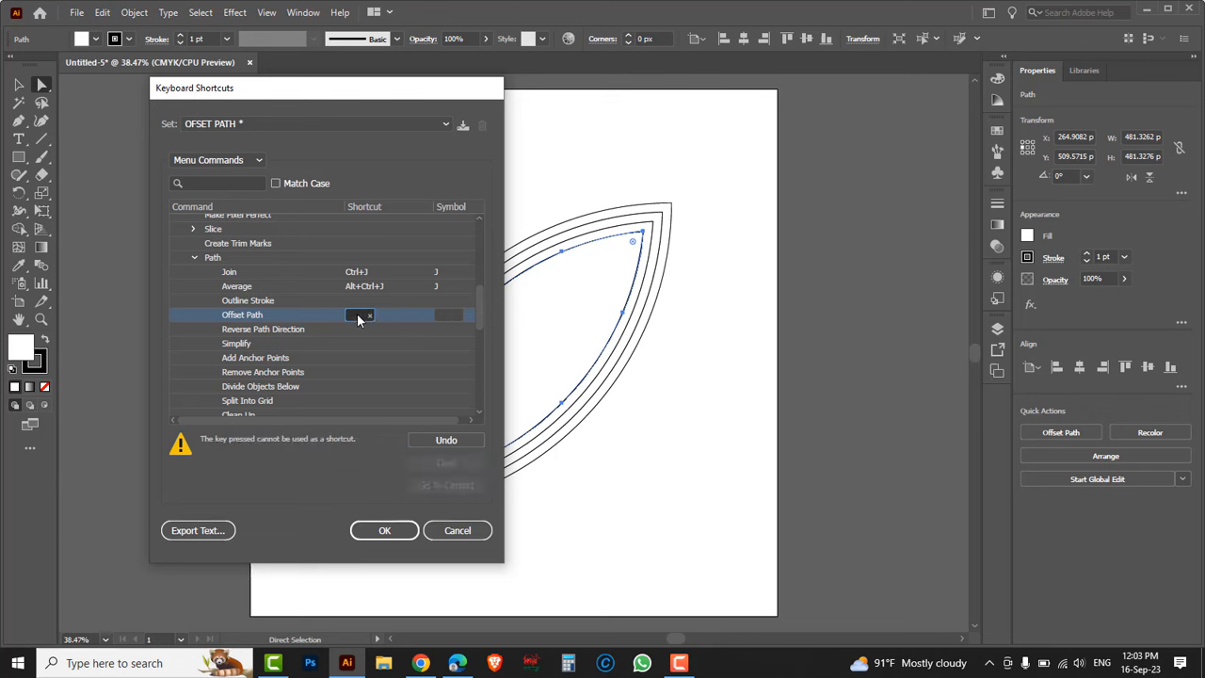
key("ctrl+alt+p")
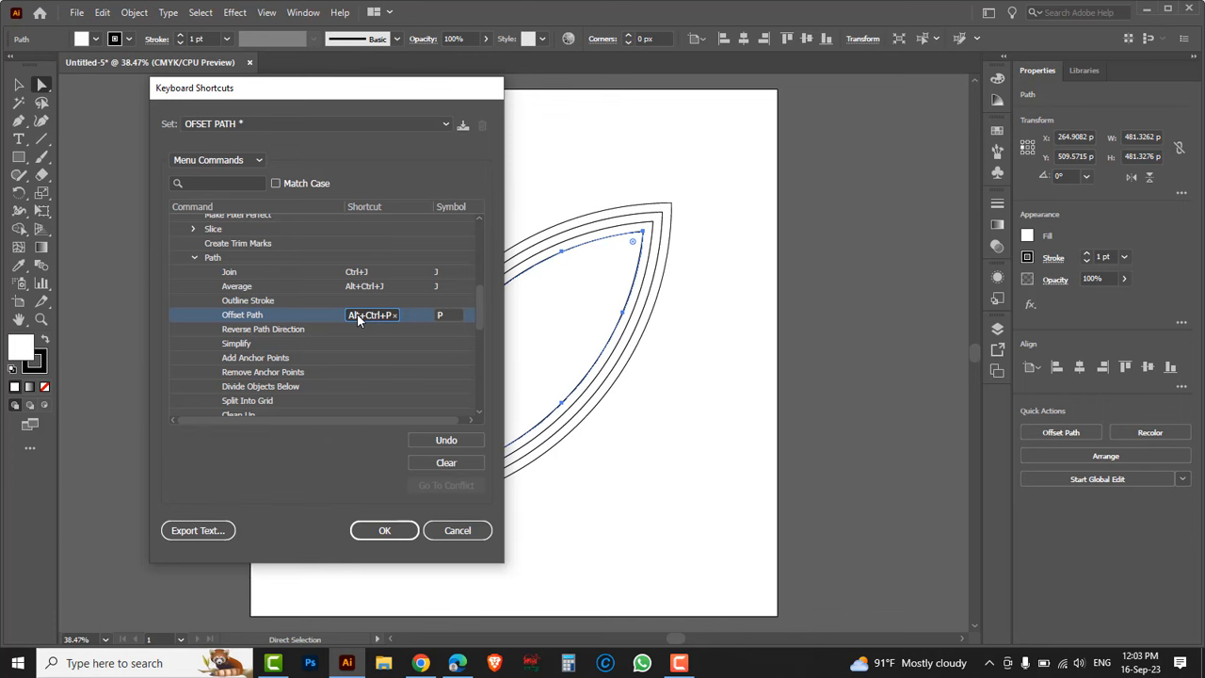
left_click(381, 530)
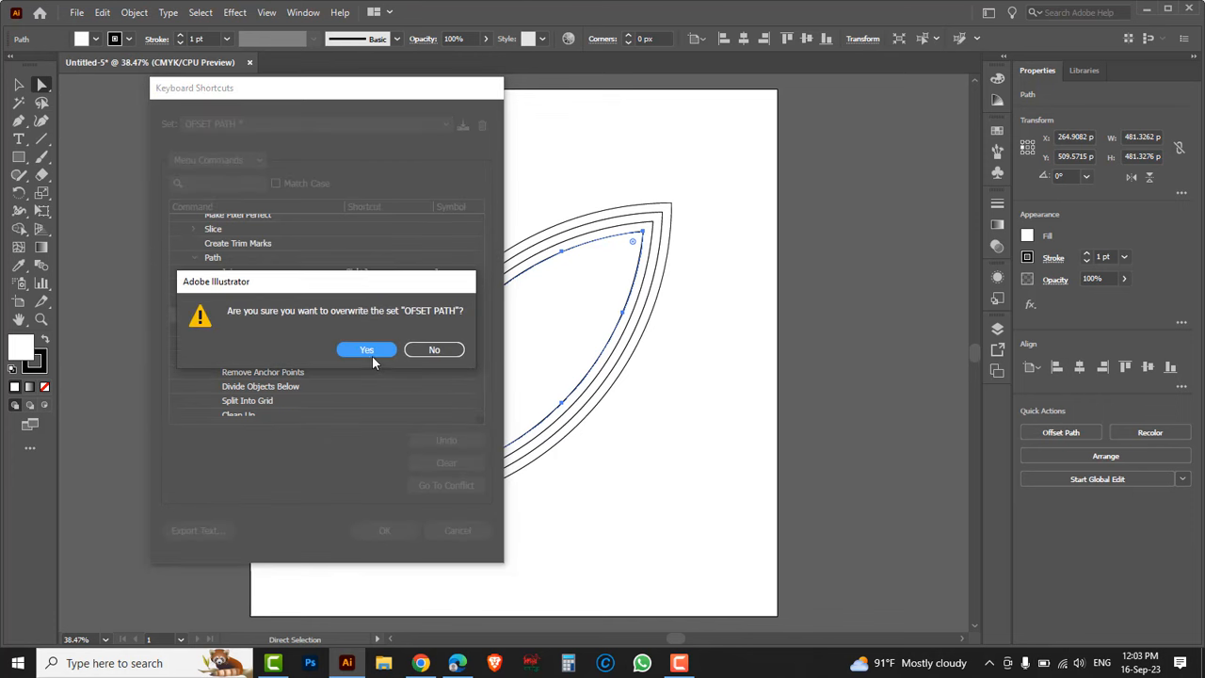
left_click(365, 353)
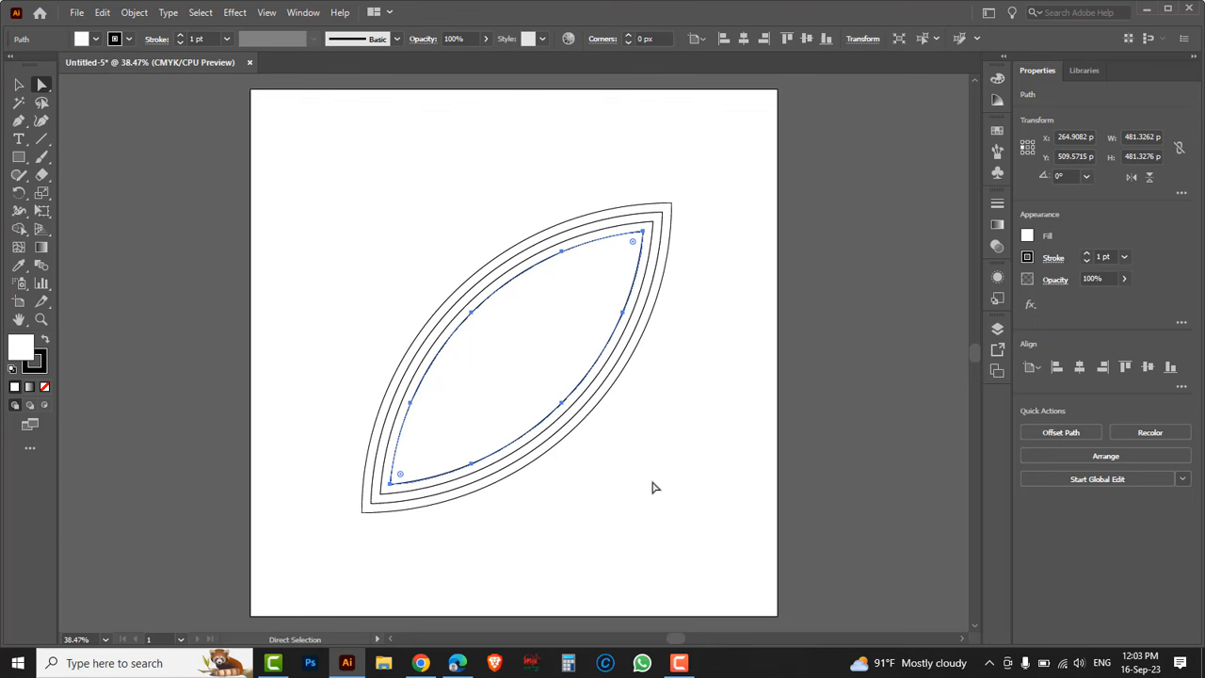
Apply Offset Path seven more times in succession at -17 px with Miter joins, nesting petals inward from the innermost one to the centre
key("v")
key("ctrl+alt+p")
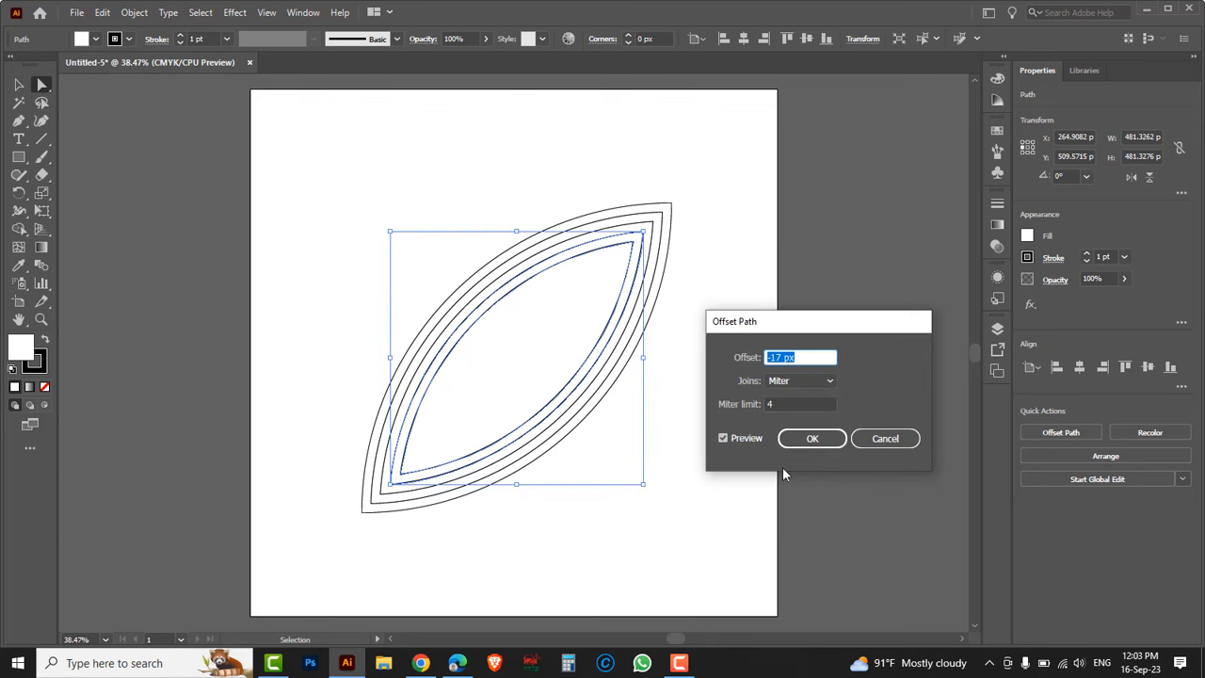
left_click(812, 440)
key("ctrl+alt+p")
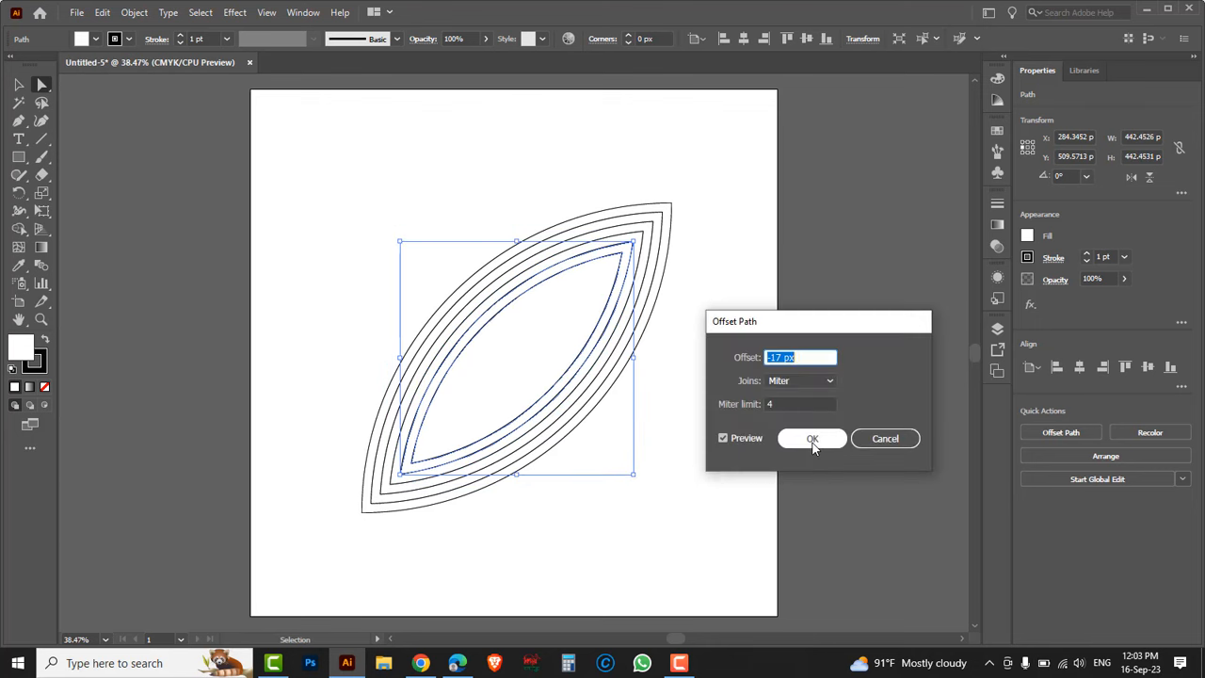
left_click(812, 441)
key("ctrl+alt+p")
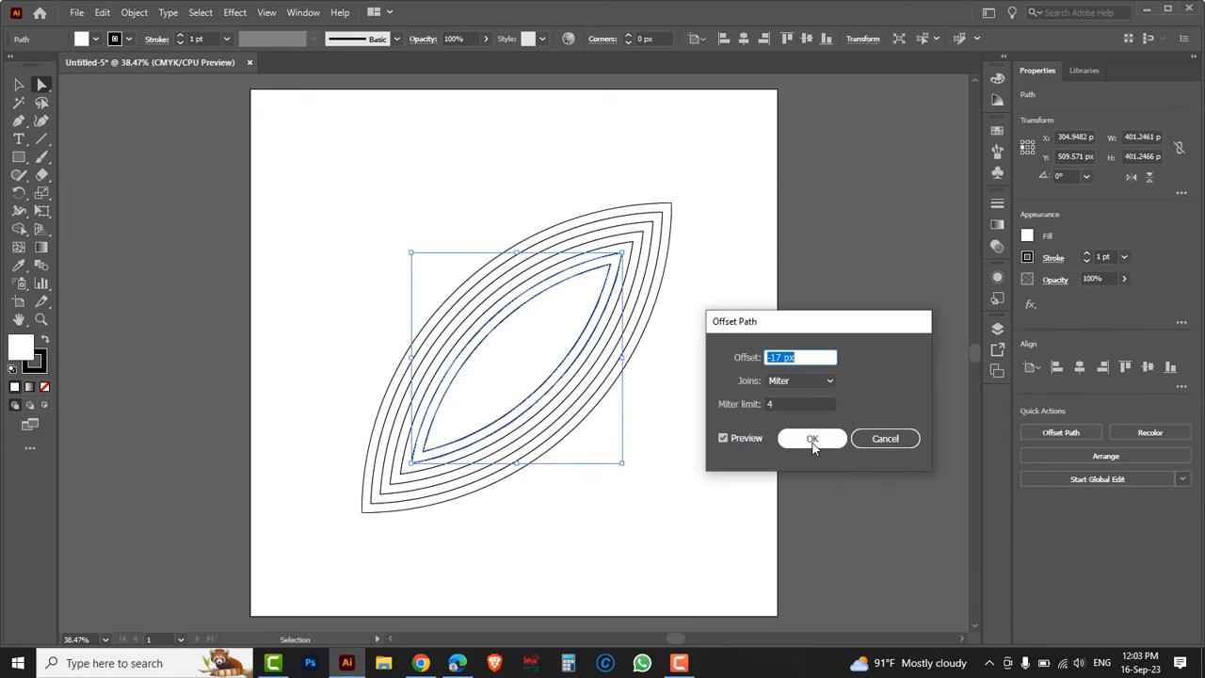
left_click(812, 441)
key("ctrl+alt+p")
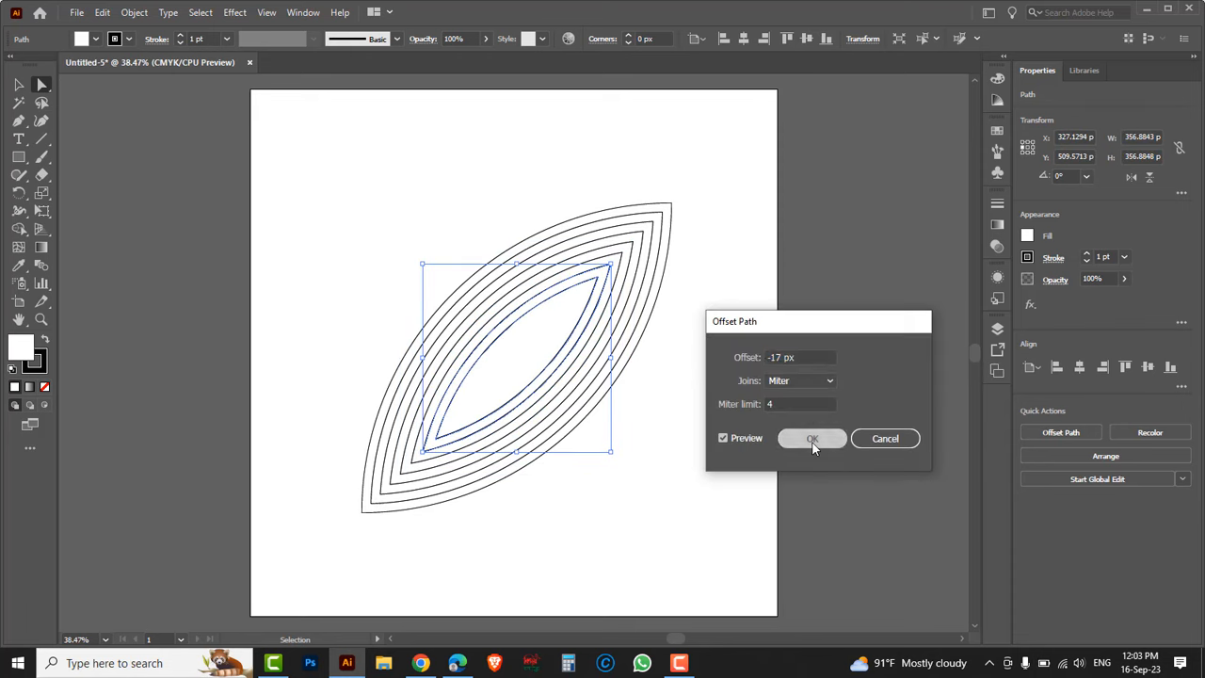
left_click(811, 441)
key("ctrl+alt+p")
left_click(812, 441)
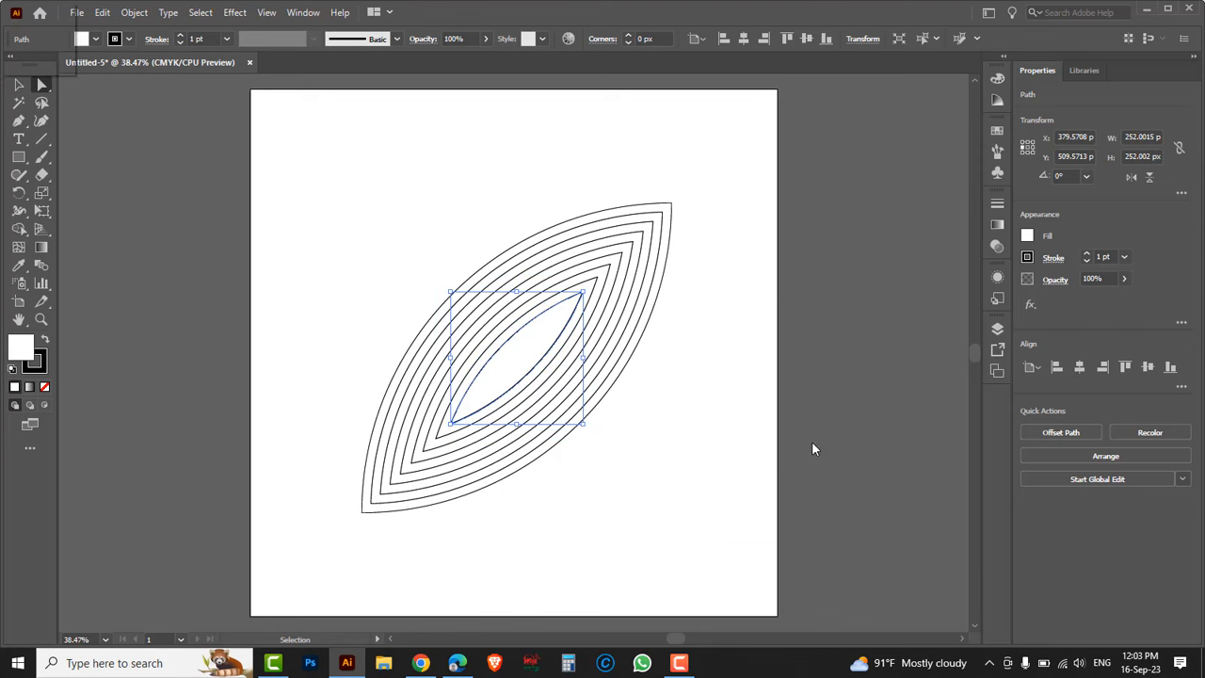
key("ctrl+alt+p")
left_click(812, 441)
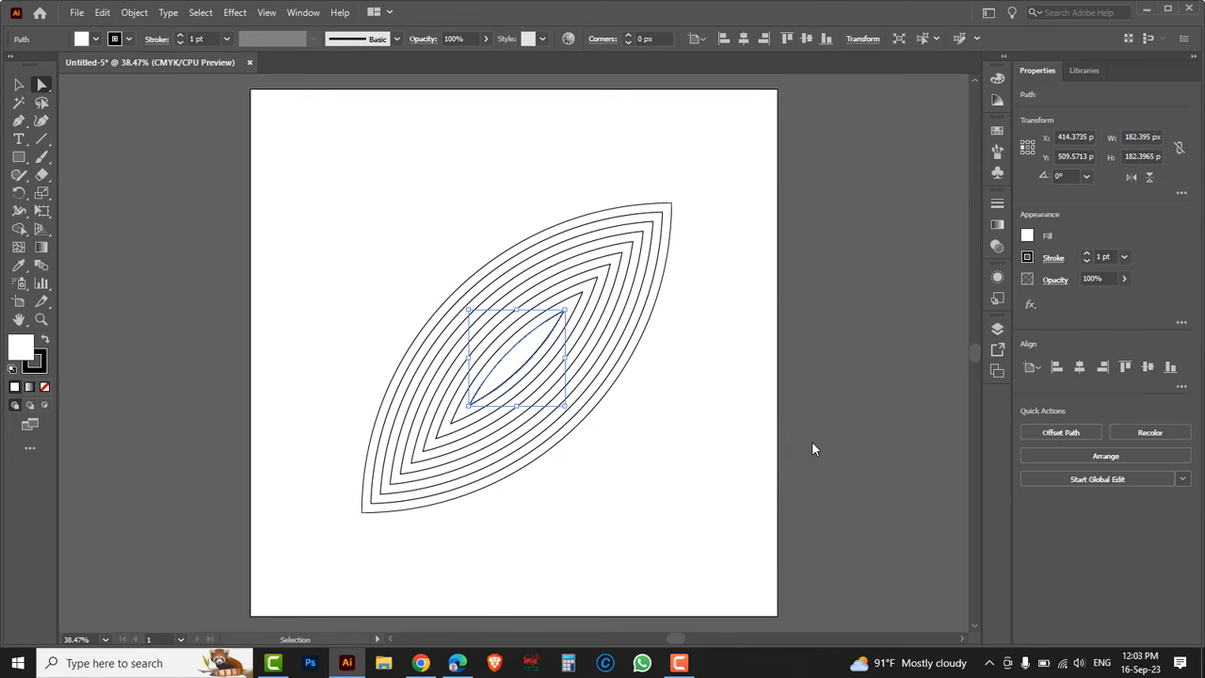
key("ctrl+alt+p")
left_click(811, 441)
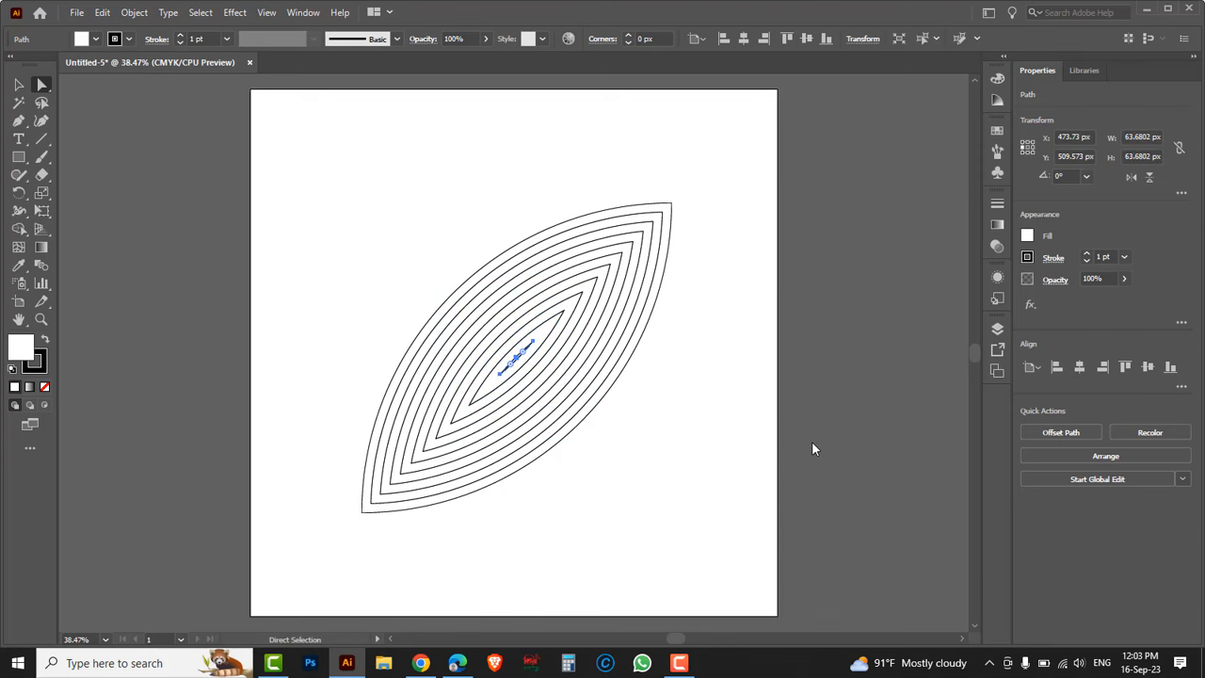
Select all the nested petals, set their stroke weight to 5 pt, and deselect them
left_click(20, 85)
left_click_drag(368, 185, 630, 462)
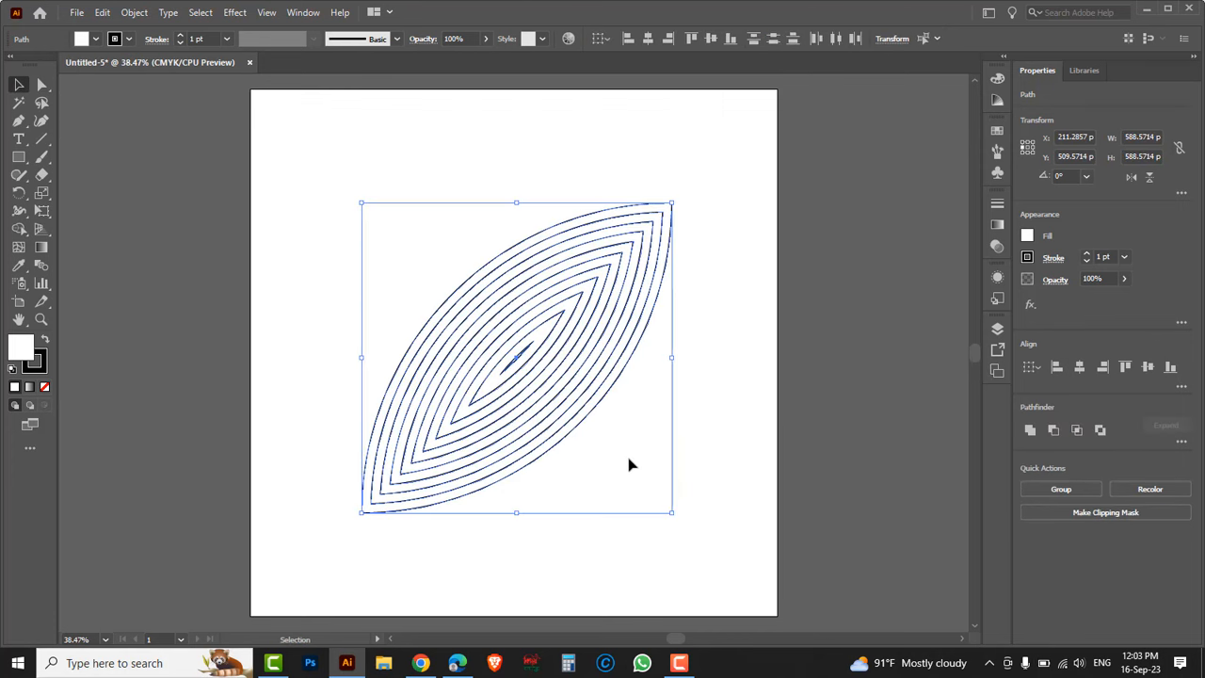
left_click(1087, 255)
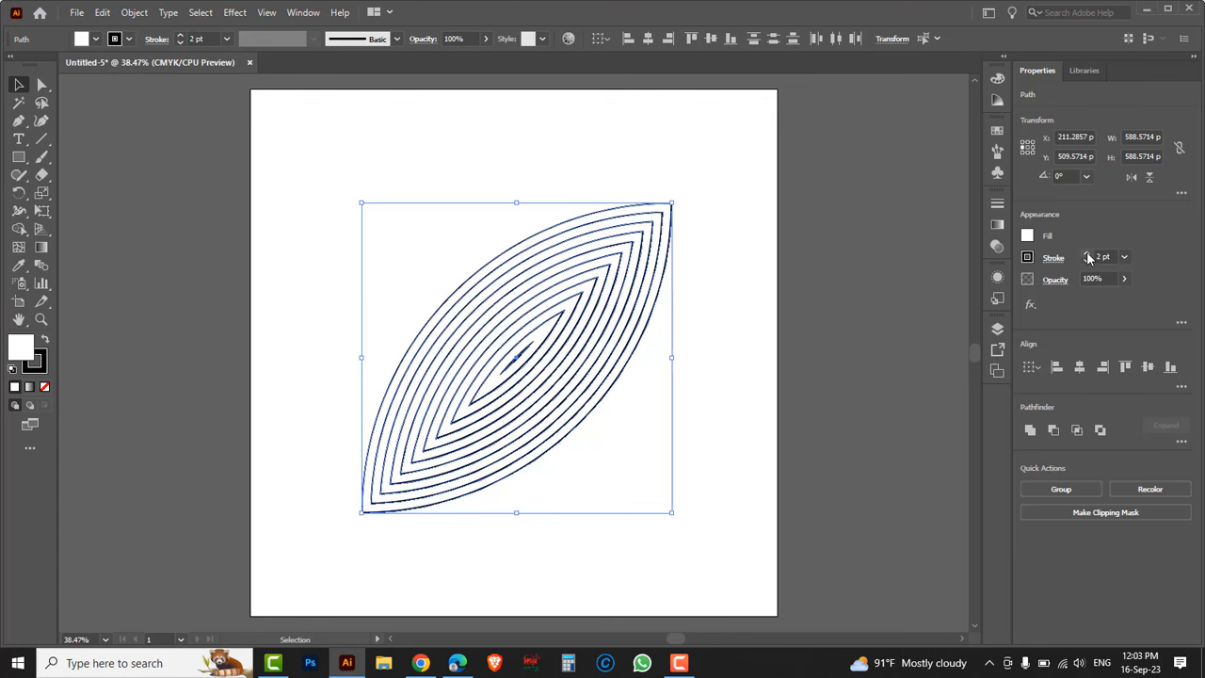
left_click(1087, 254)
left_click(1088, 254)
left_click(1088, 254)
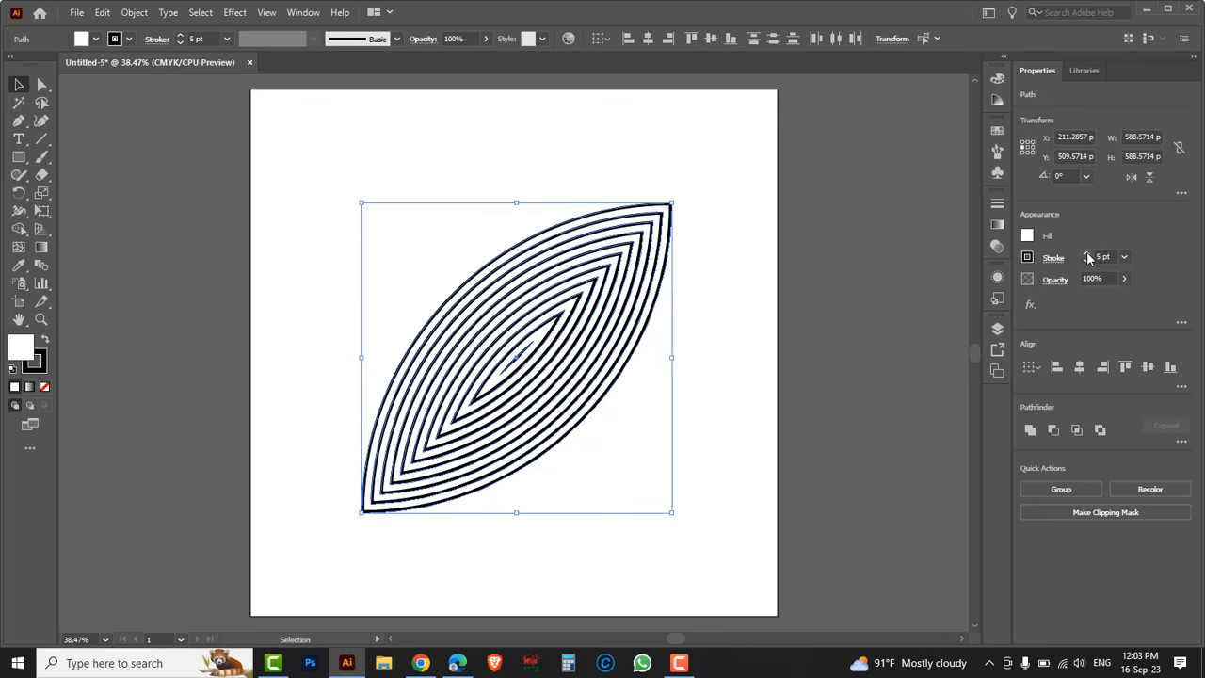
left_click(730, 245)
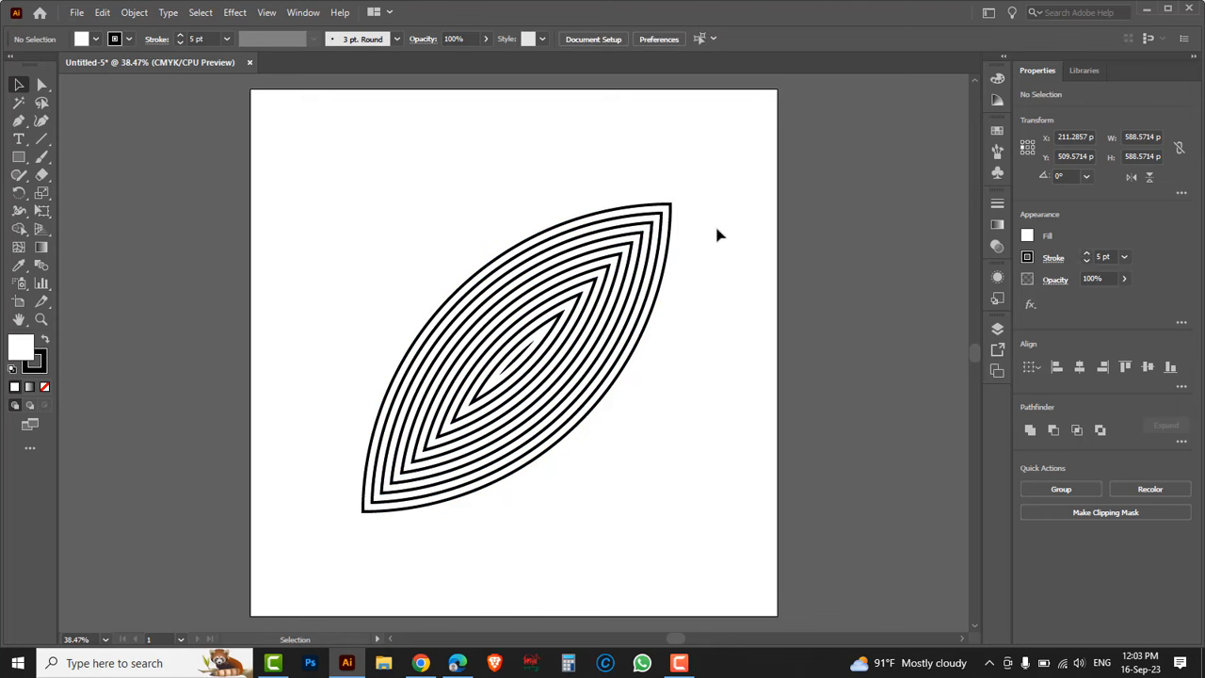
Show the CMYK colour sliders and fill the outermost petal with 100% cyan
left_click(671, 203)
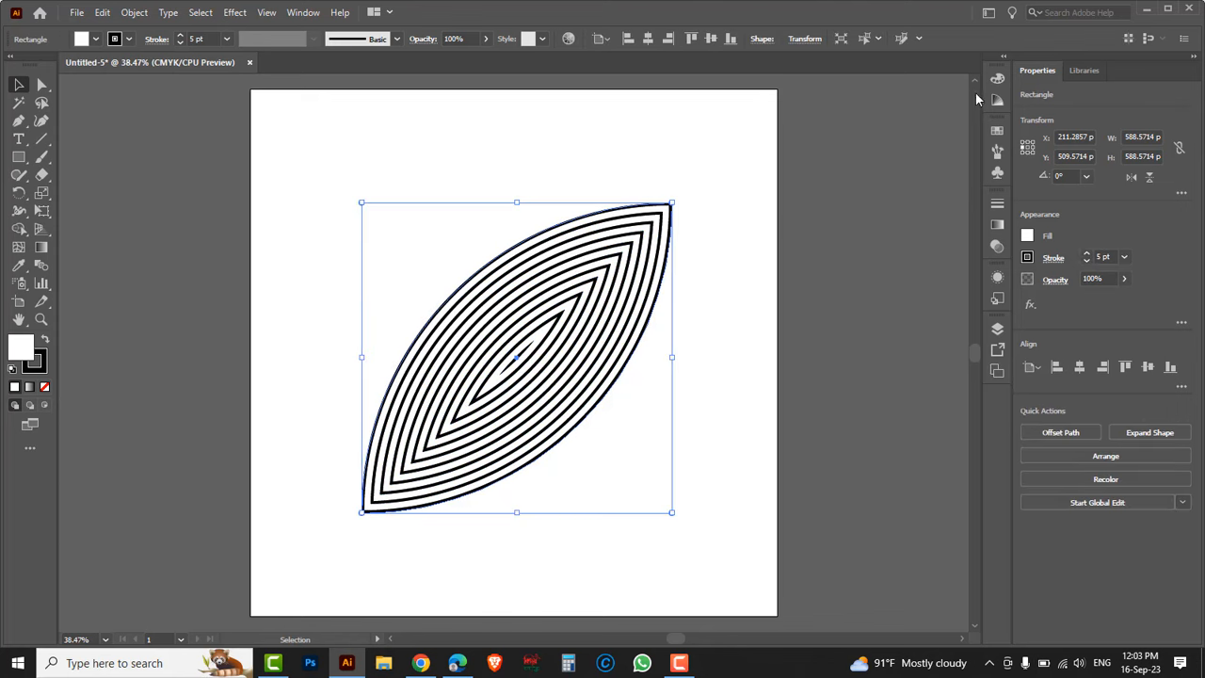
left_click(997, 78)
left_click(973, 71)
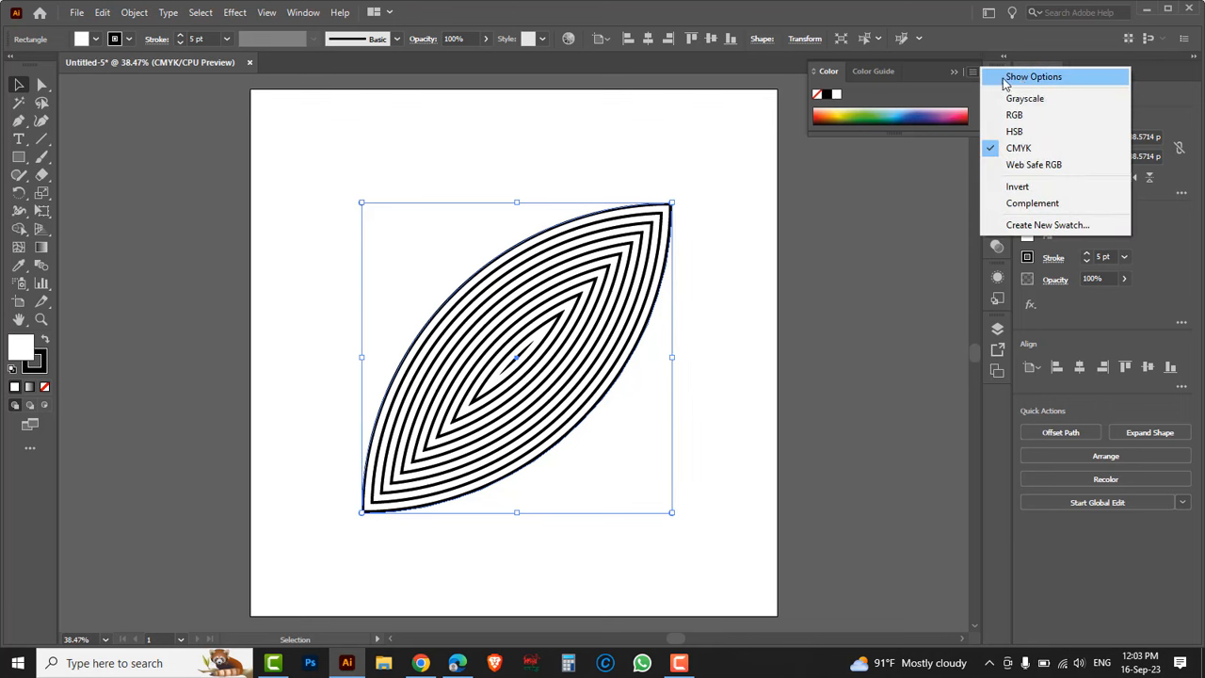
left_click(1006, 79)
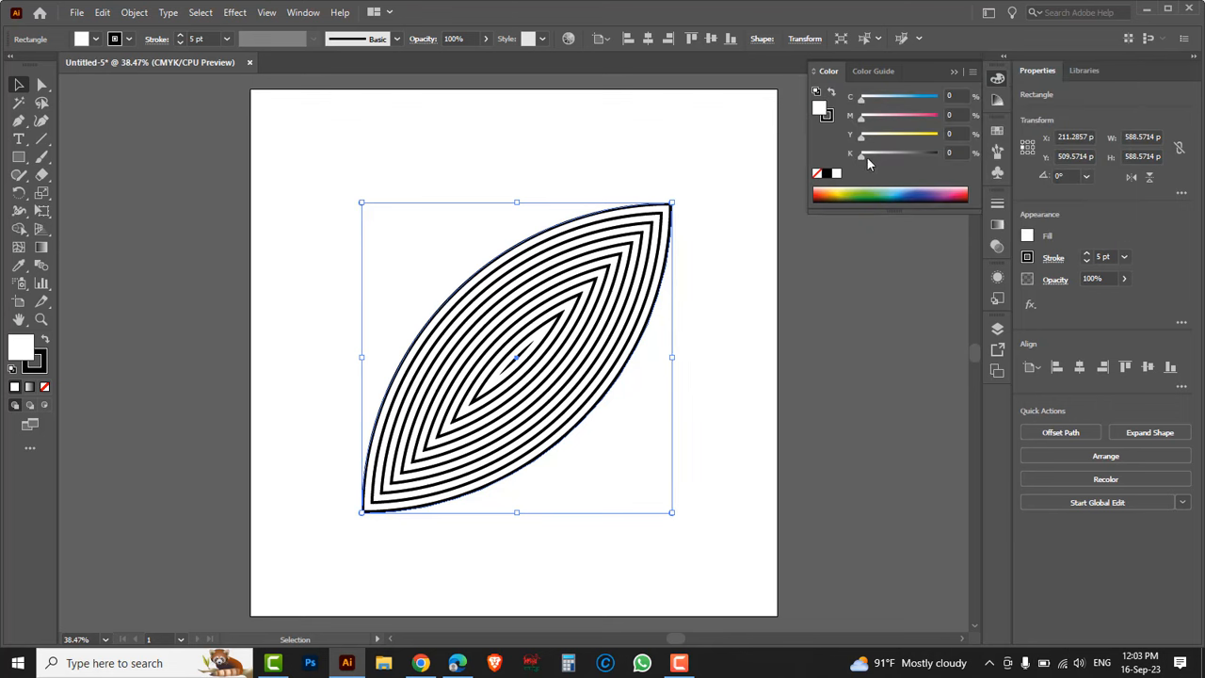
left_click_drag(861, 98, 932, 115)
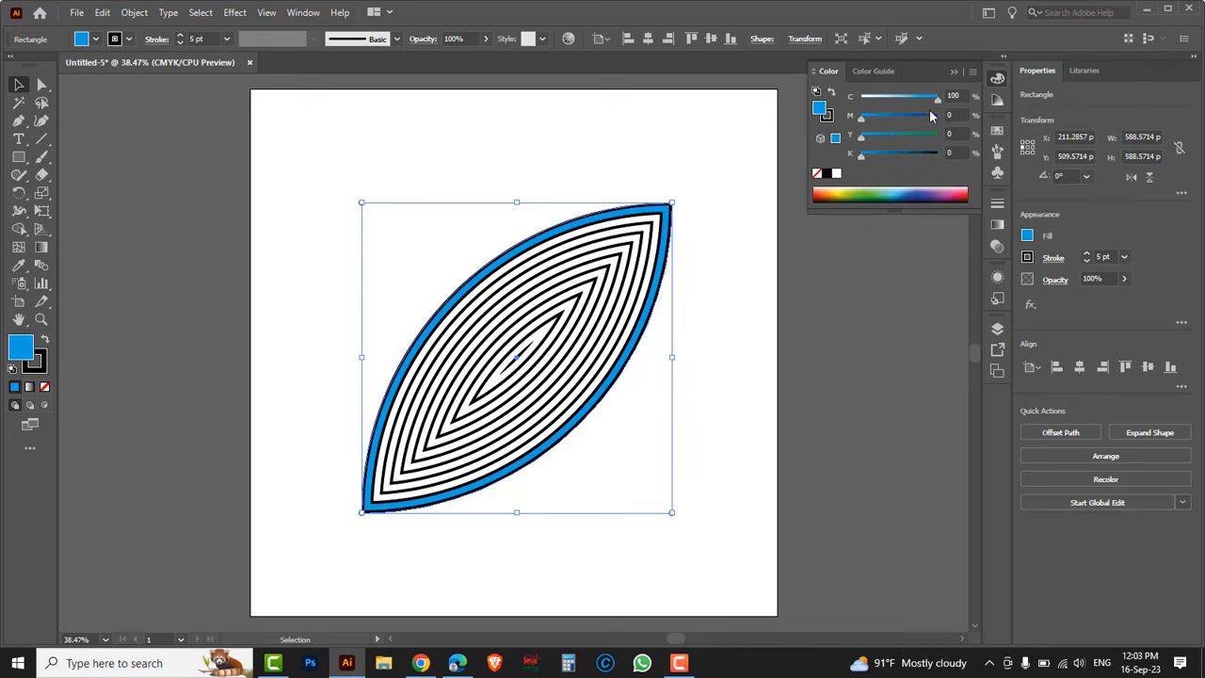
Fill the second petal from the outside with 90% cyan and deselect it
left_click(662, 219)
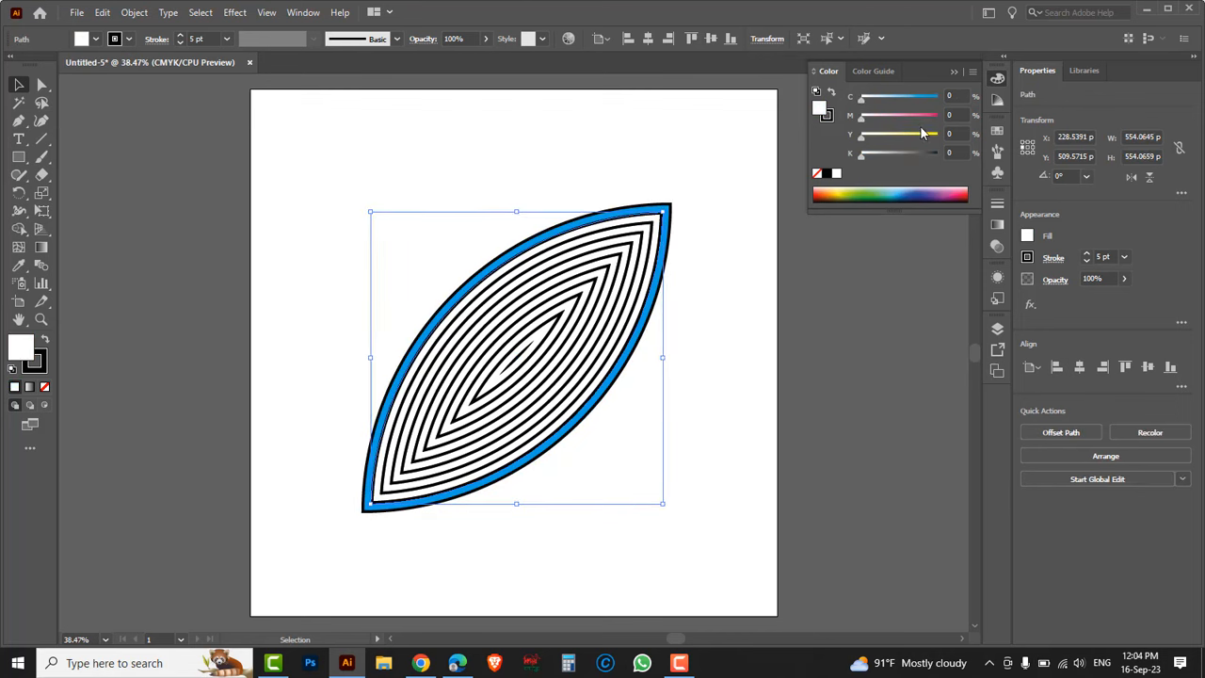
left_click(943, 95)
type("90")
key("Return")
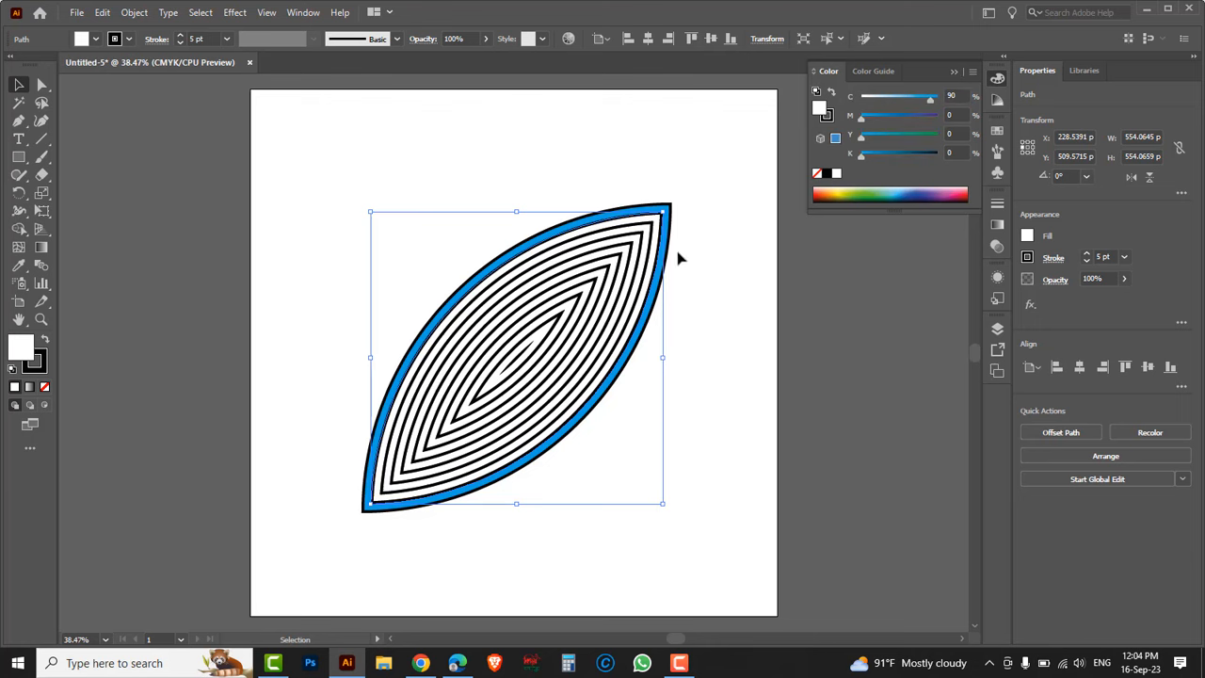
left_click(681, 258)
Fill the third petal from the outside with 80% cyan and the fourth with 70% cyan
left_click(656, 233)
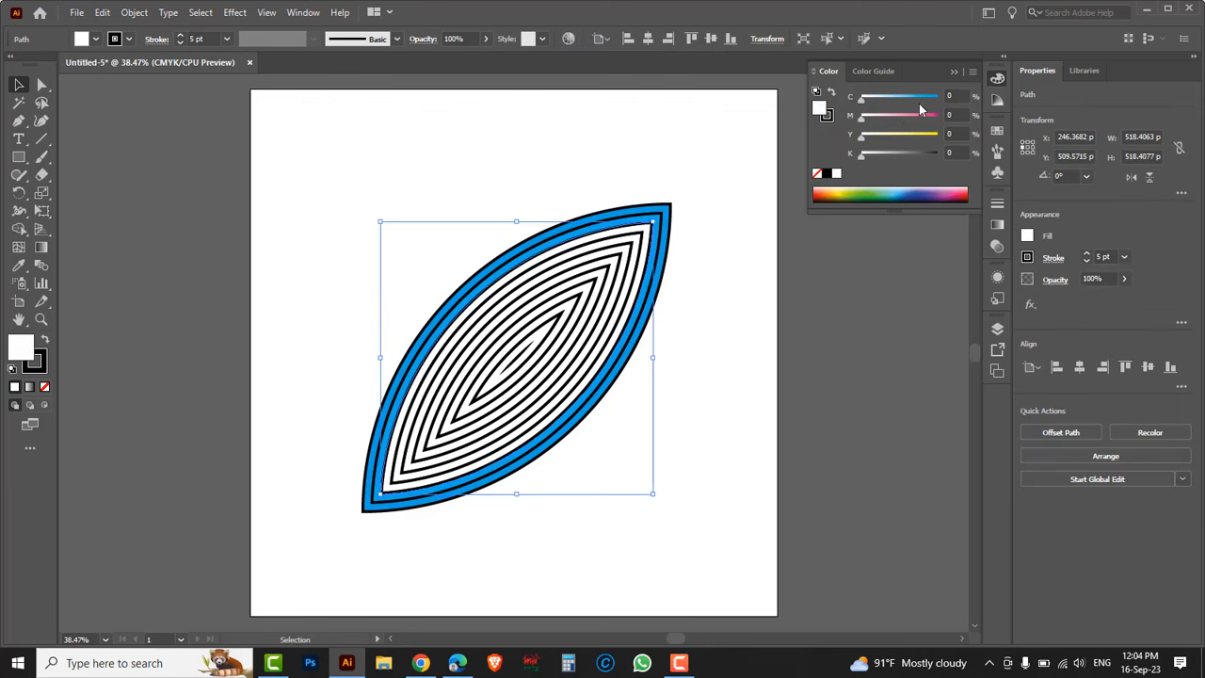
left_click(948, 97)
key("Return")
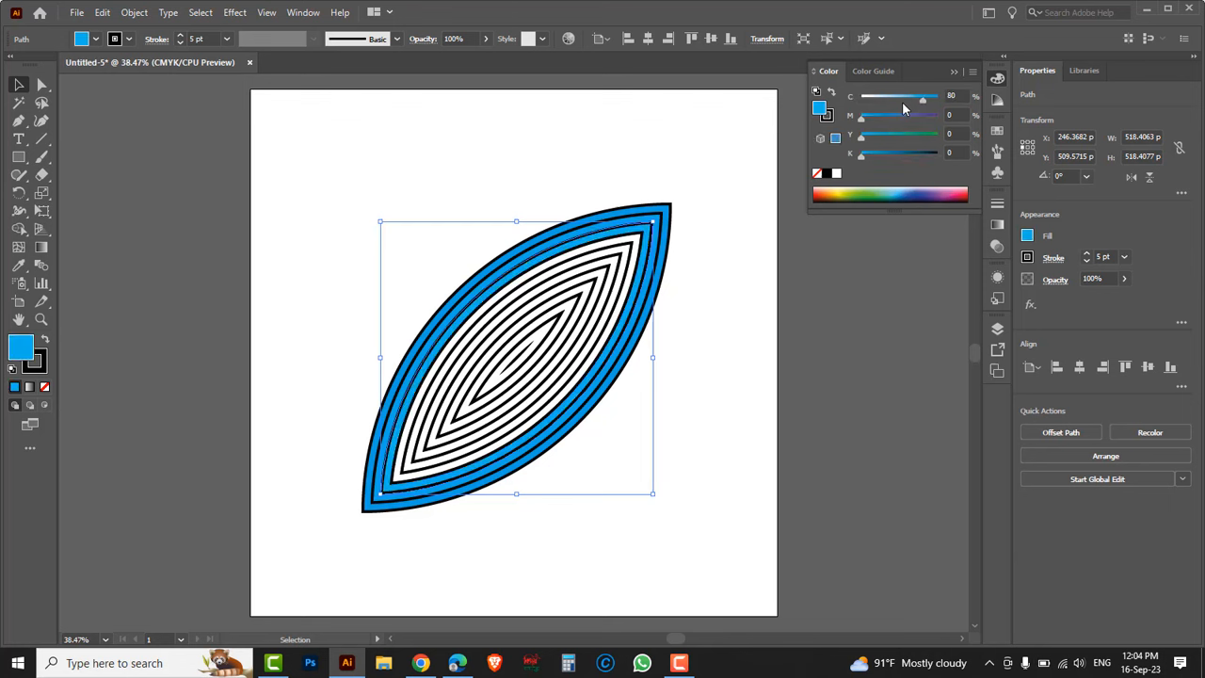
left_click(642, 247)
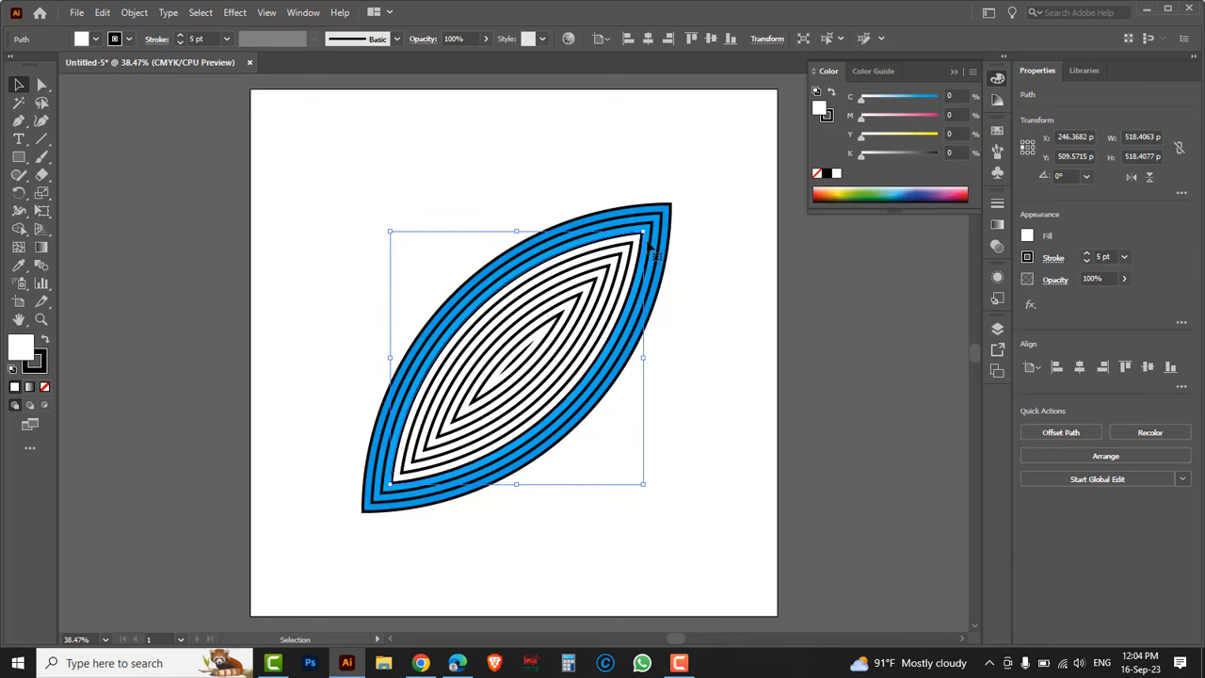
left_click(953, 96)
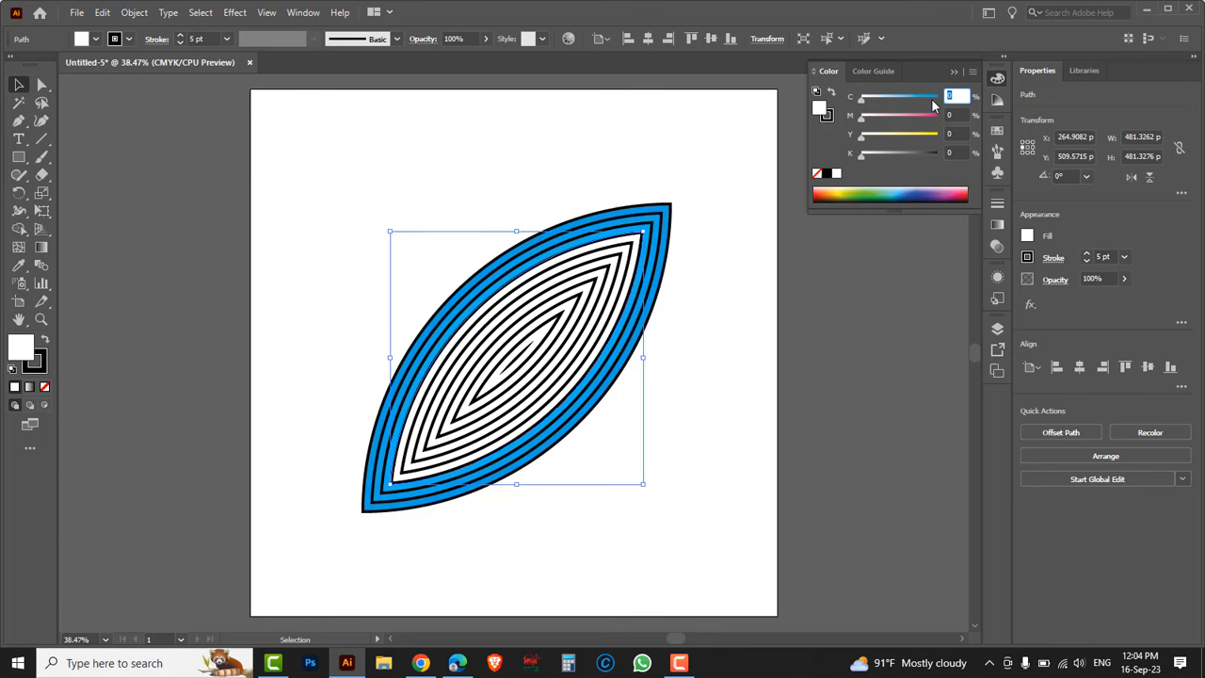
key("Return")
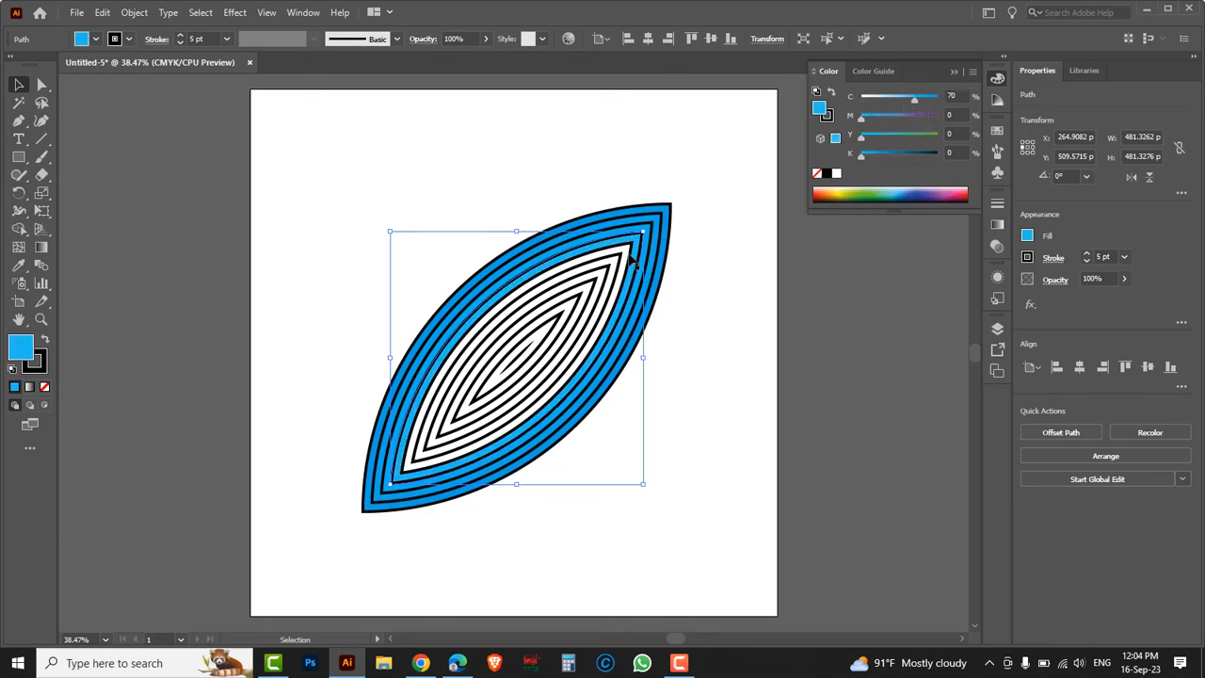
Fill the fifth petal from the outside with 60% cyan and the sixth with 50% cyan
left_click(629, 255)
left_click(953, 96)
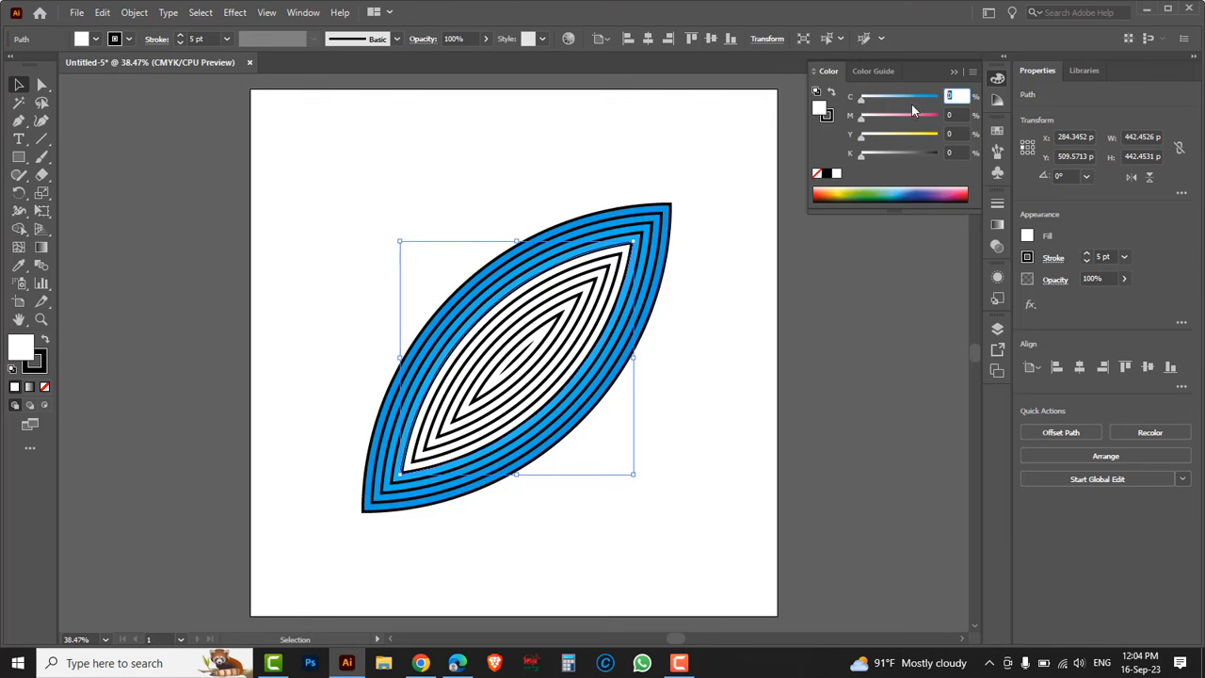
type("60")
key("Return")
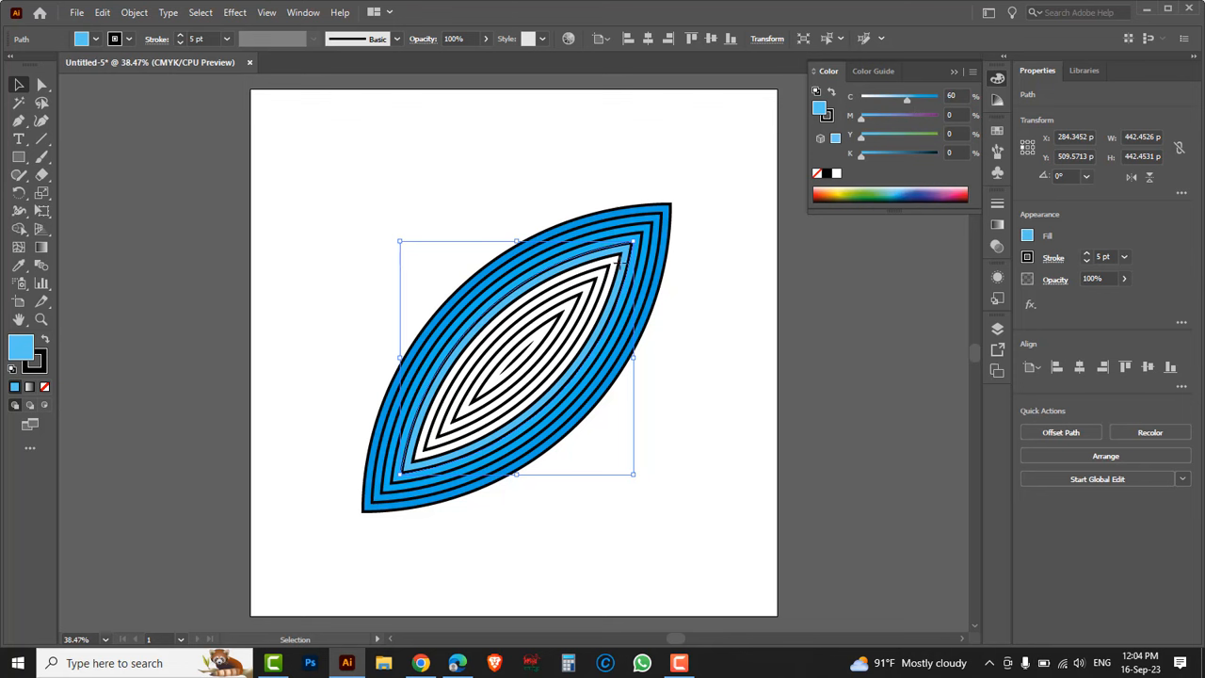
left_click(618, 266)
left_click(959, 97)
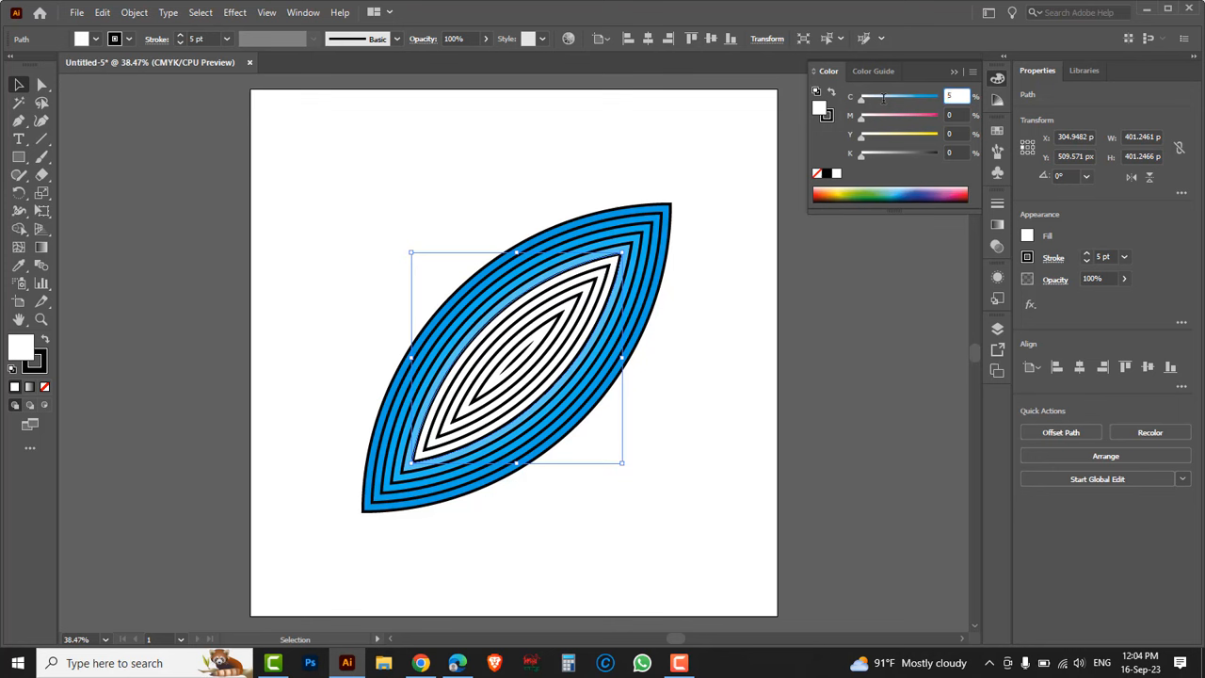
key("Return")
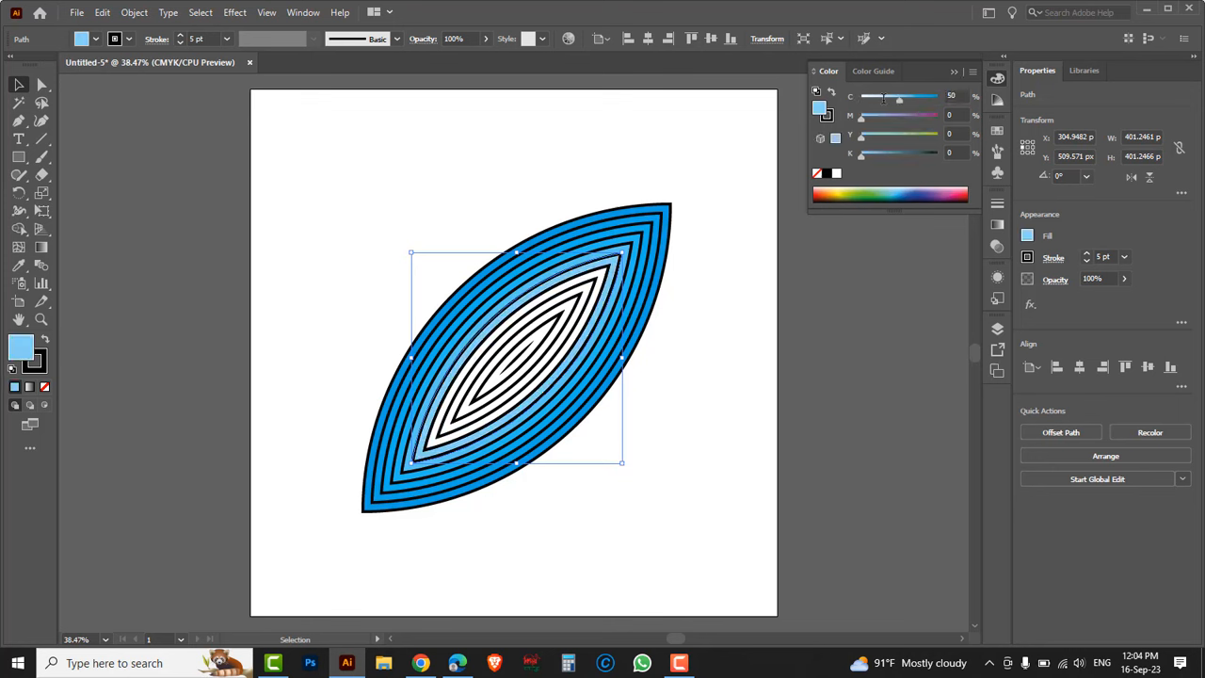
Fill the seventh petal from the outside with 40% cyan and the eighth with 30% cyan
left_click(610, 273)
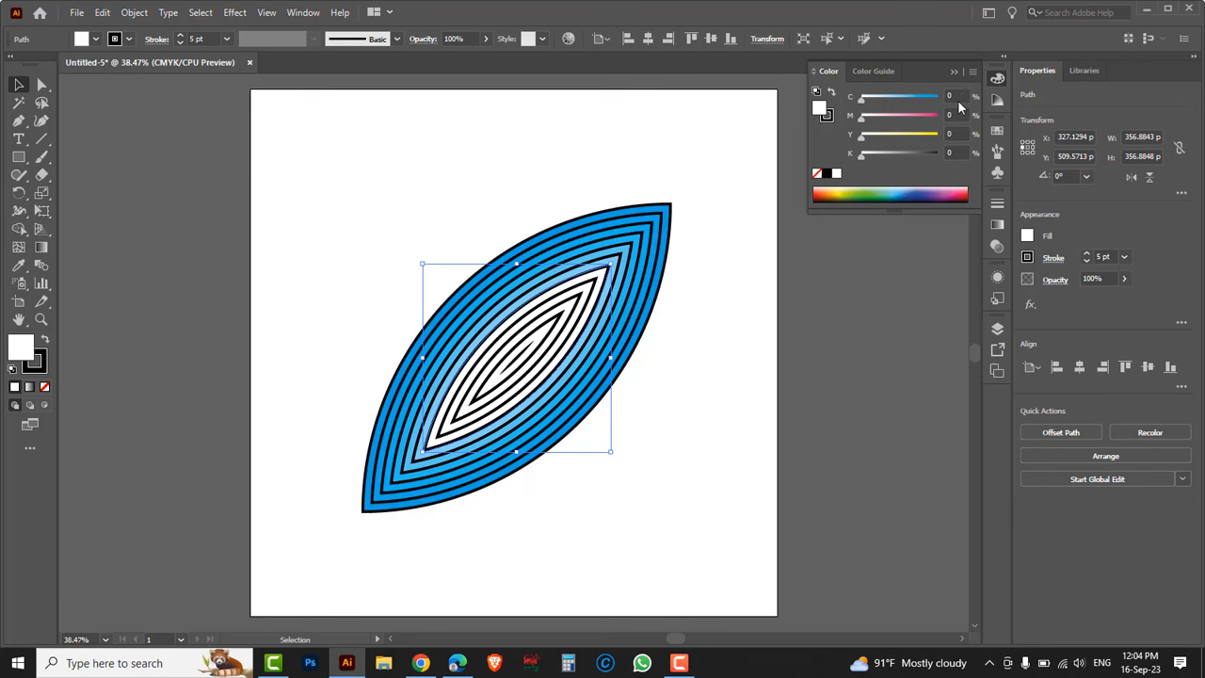
left_click(958, 98)
type("40")
key("Return")
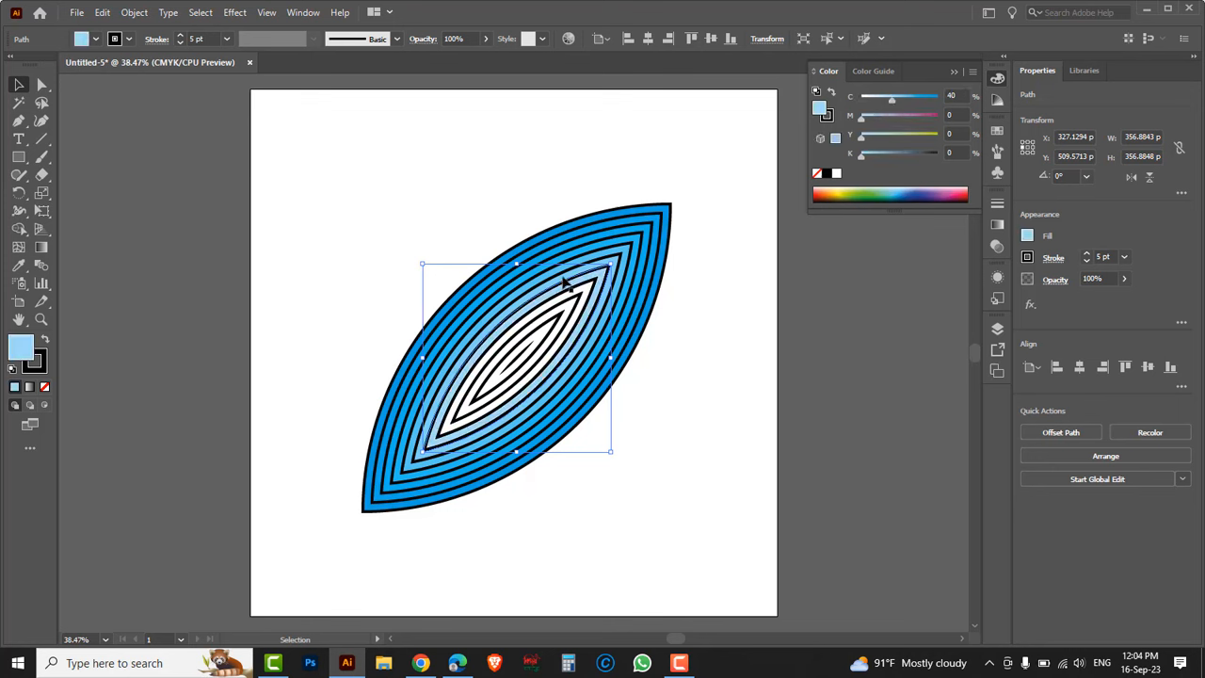
left_click(595, 288)
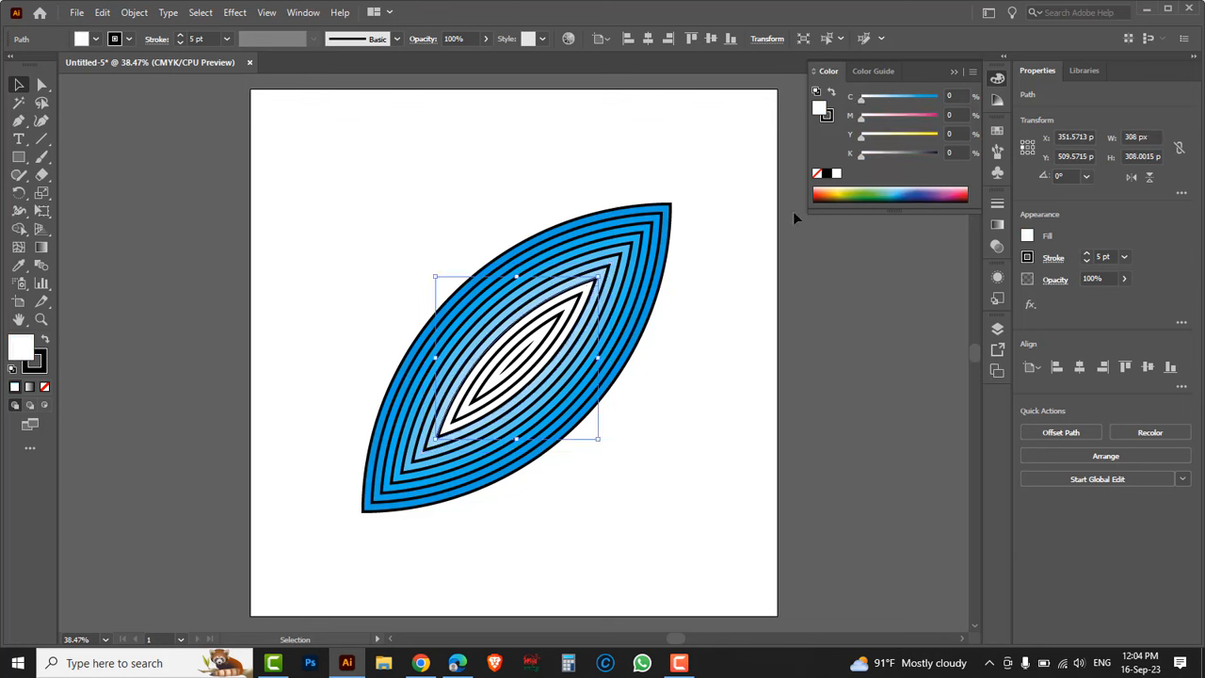
left_click(954, 96)
type("30")
key("Return")
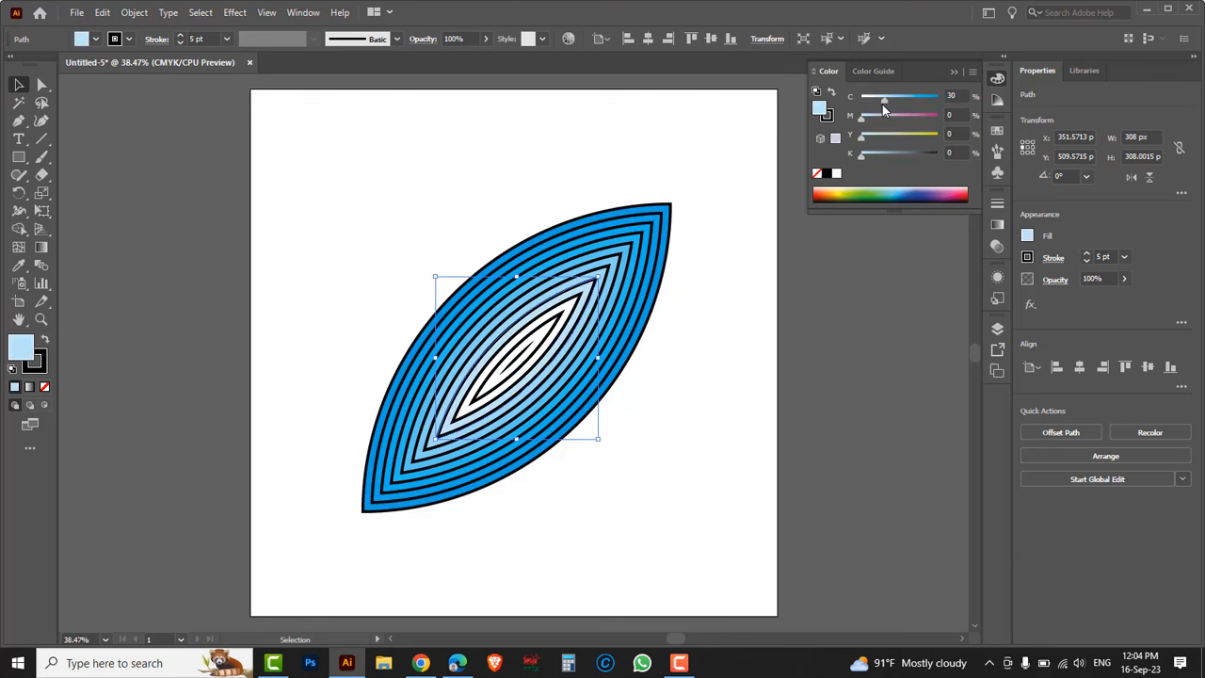
Fill the ninth petal from the outside with 20% cyan and the tenth with 10% cyan, then deselect
left_click(578, 305)
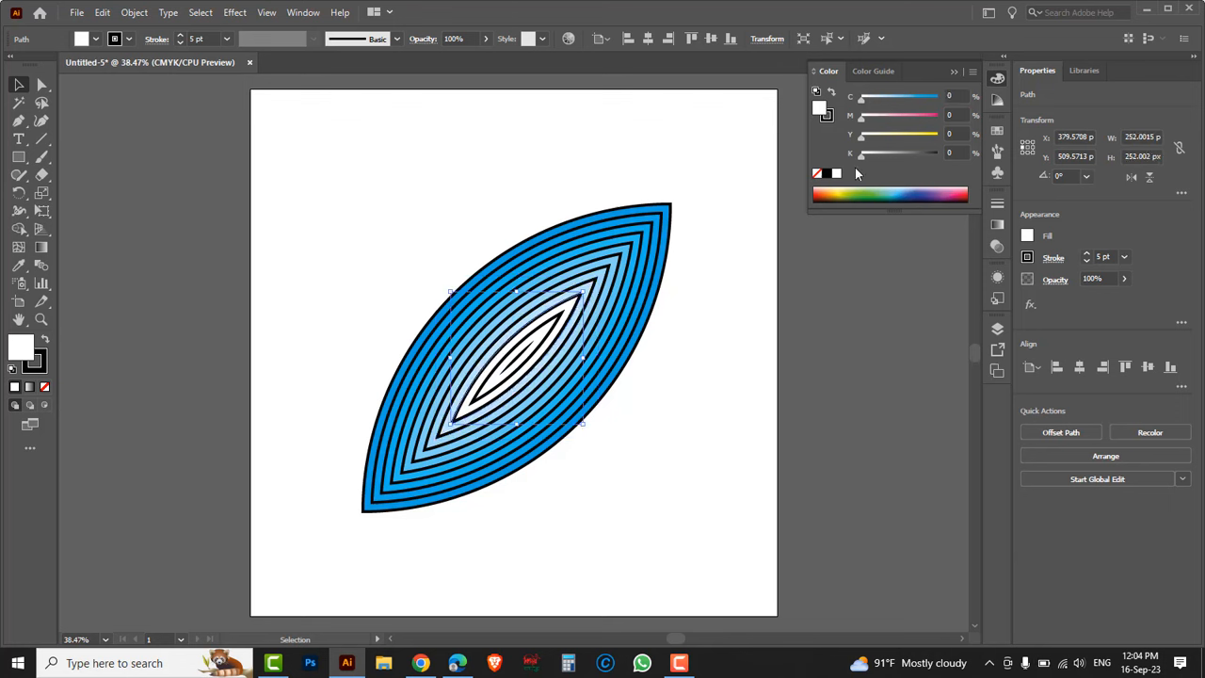
left_click(951, 97)
key("Return")
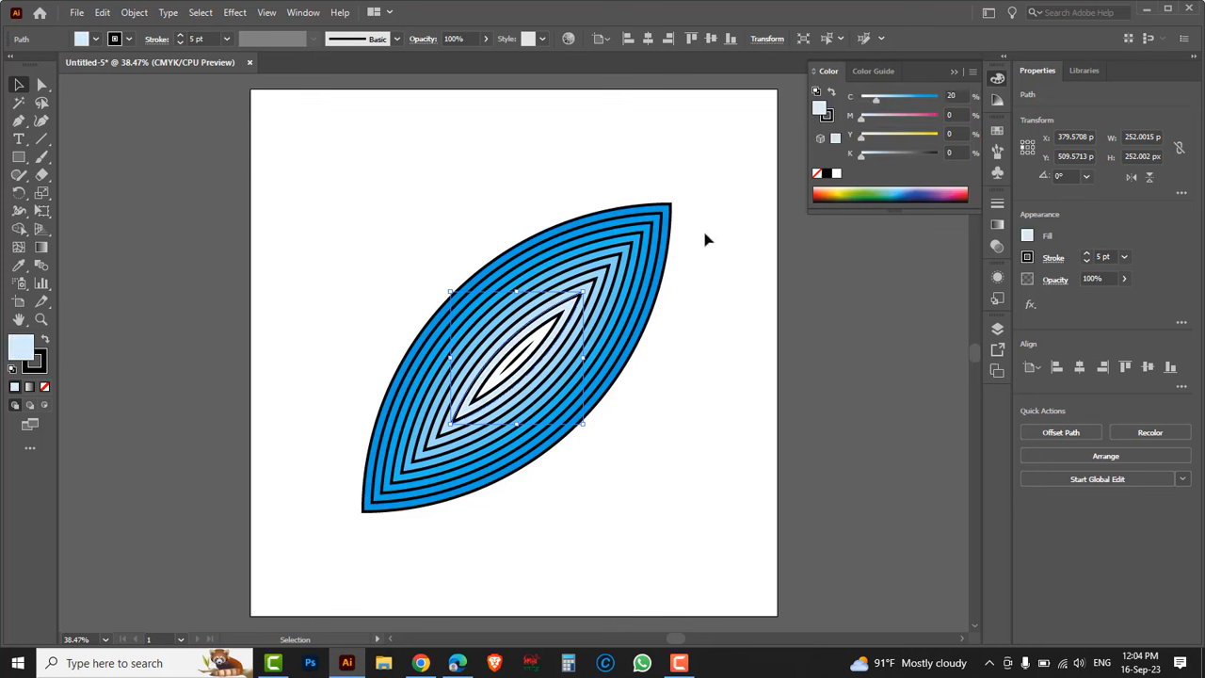
left_click(557, 333)
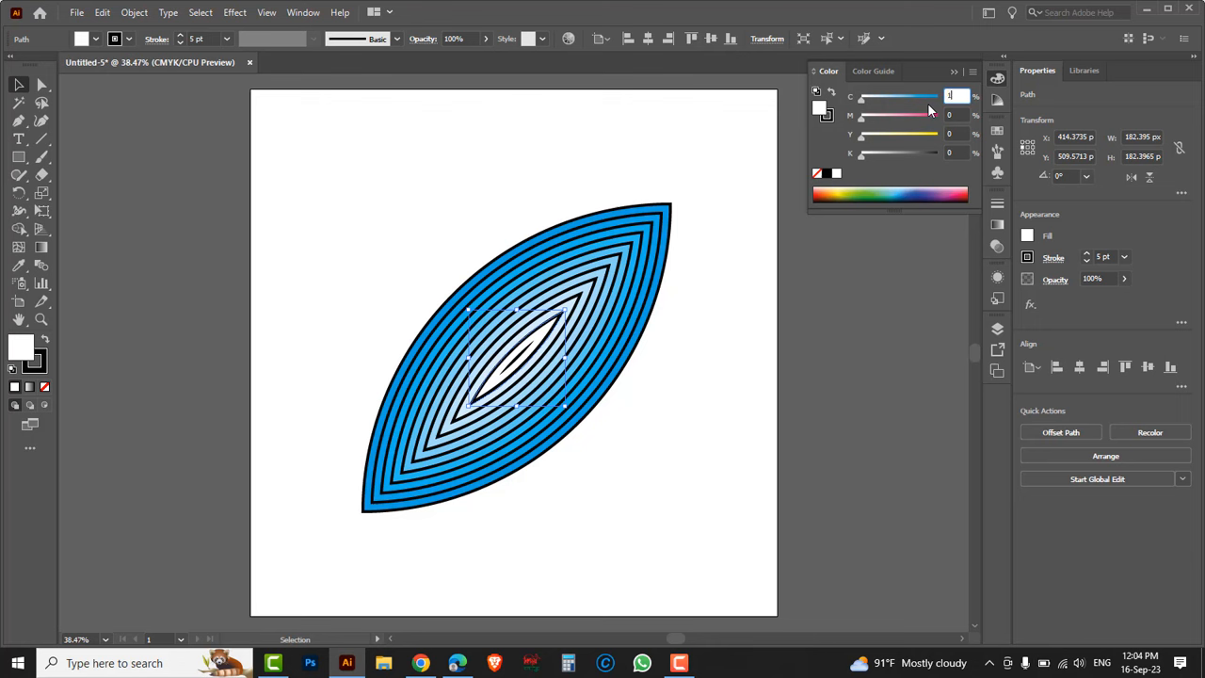
type("10")
key("Return")
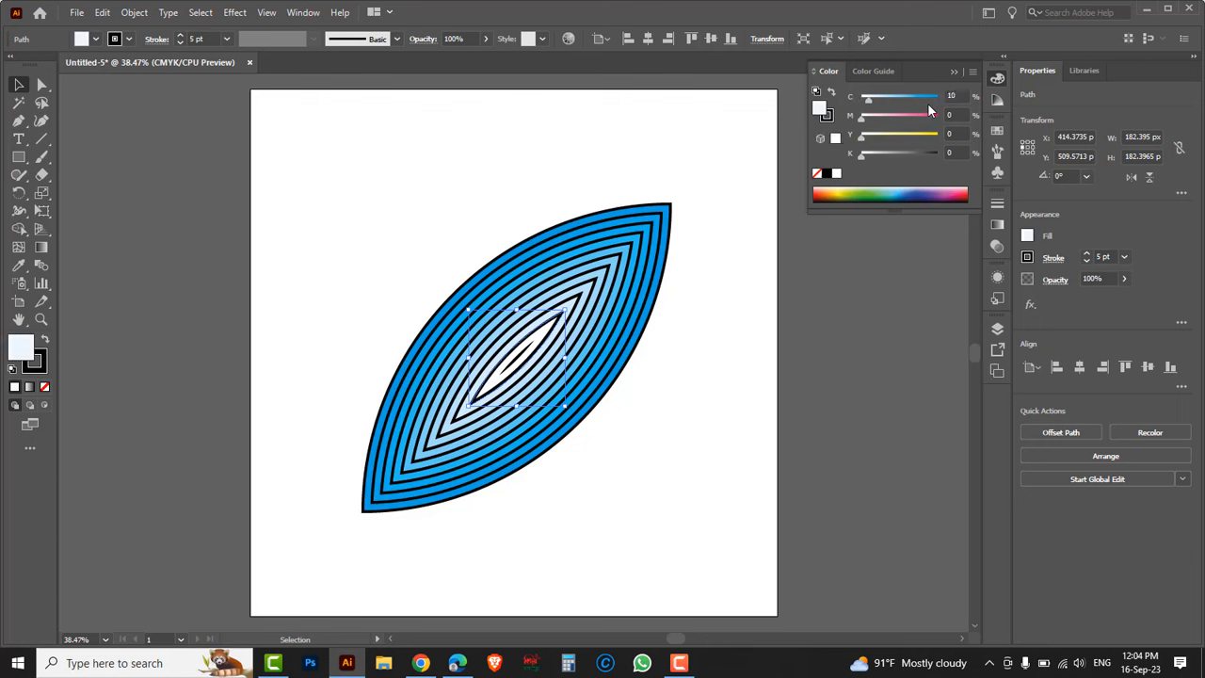
left_click(697, 377)
Group all the nested petals and move the group toward the upper-right corner of the artboard
left_click_drag(337, 202, 695, 393)
right_click(714, 296)
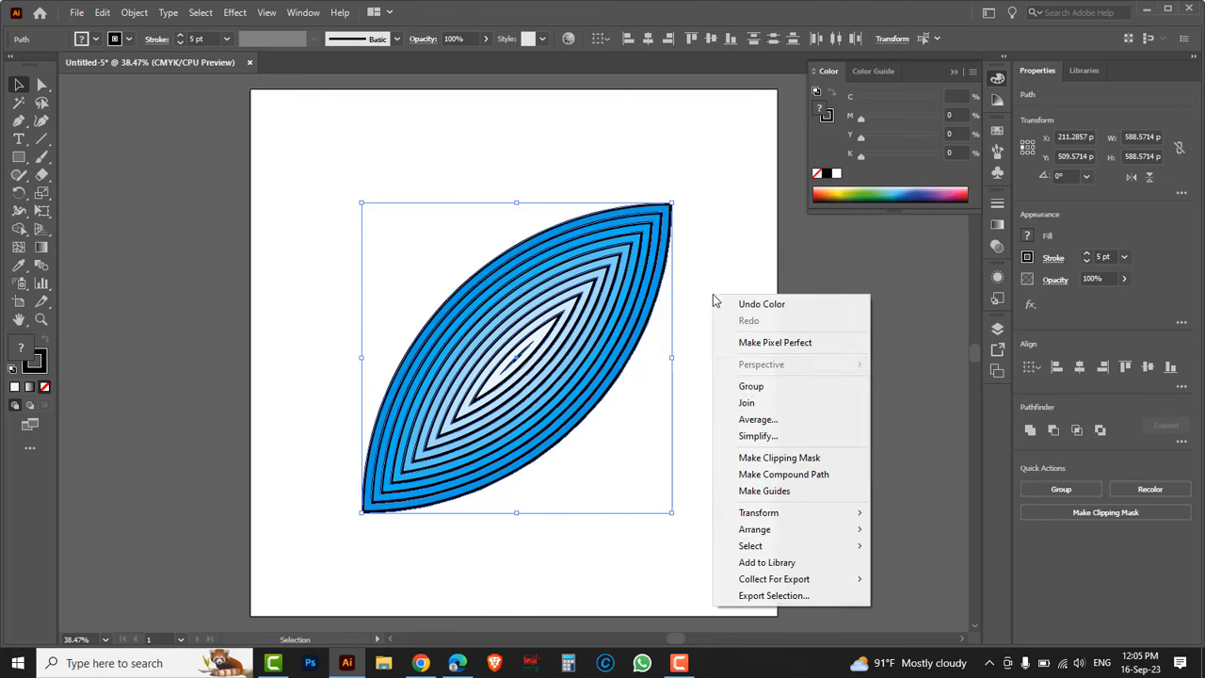
left_click(751, 387)
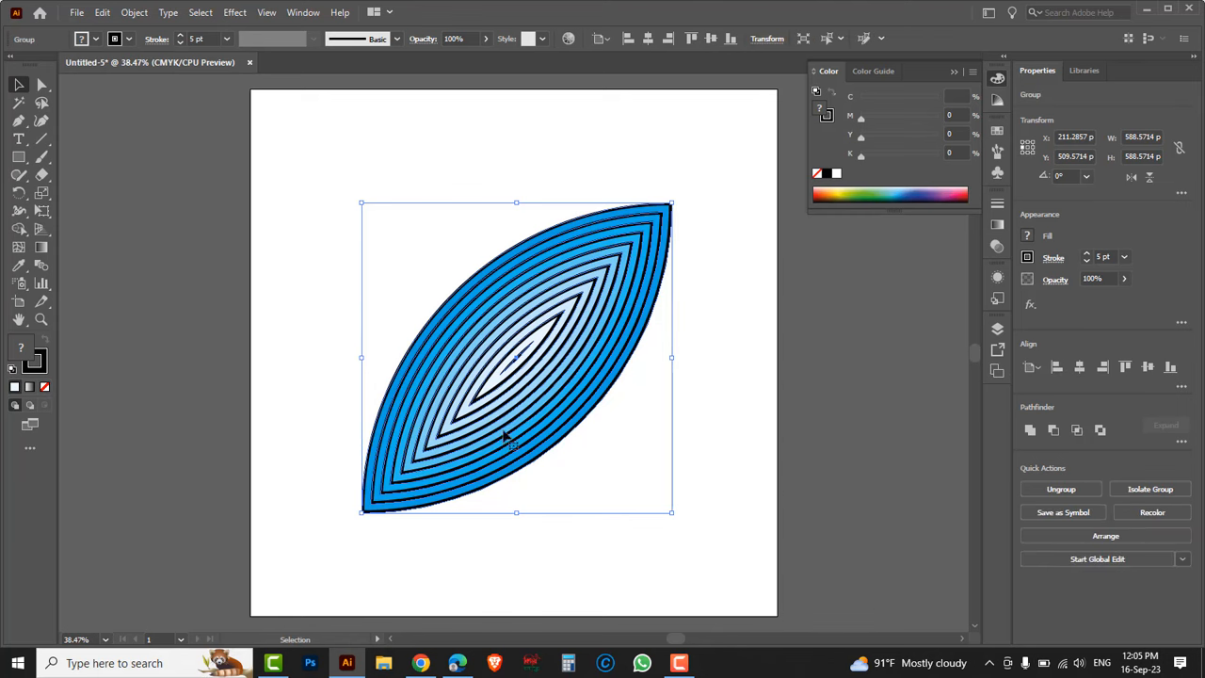
left_click_drag(508, 435, 581, 366)
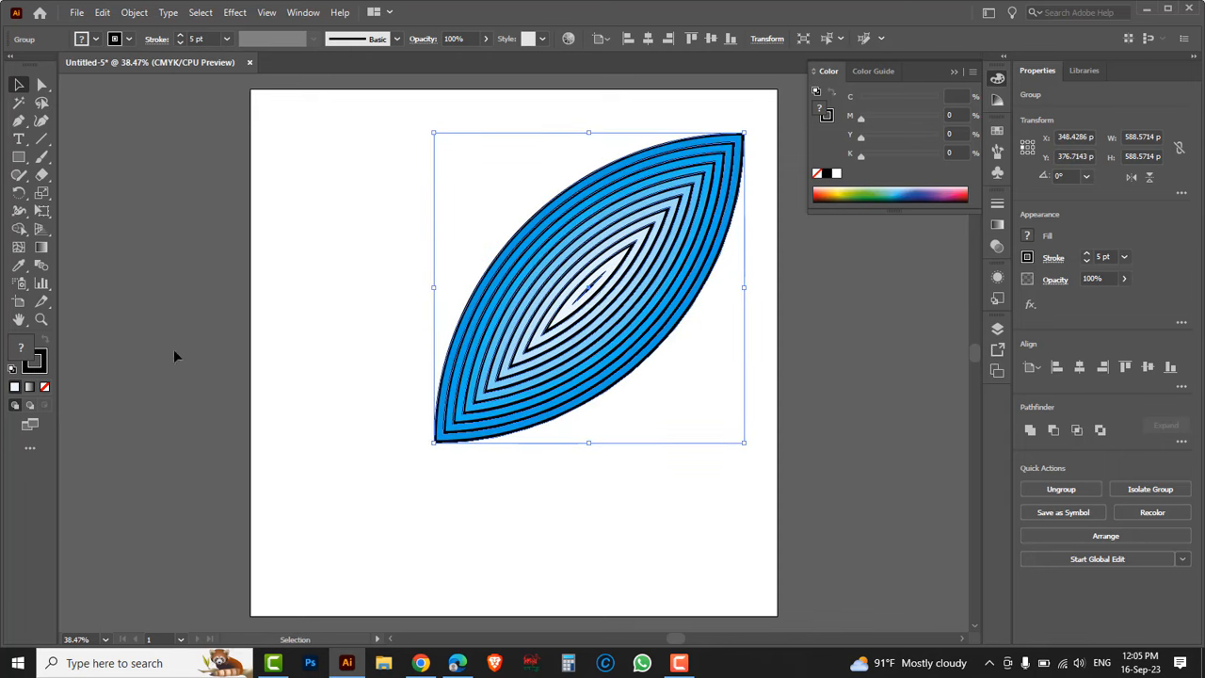
Create a copy of the petal group rotated by 360/10 degrees about the petal's lower-left tip
left_click_drag(19, 193, 64, 195)
left_click_drag(370, 368, 555, 503)
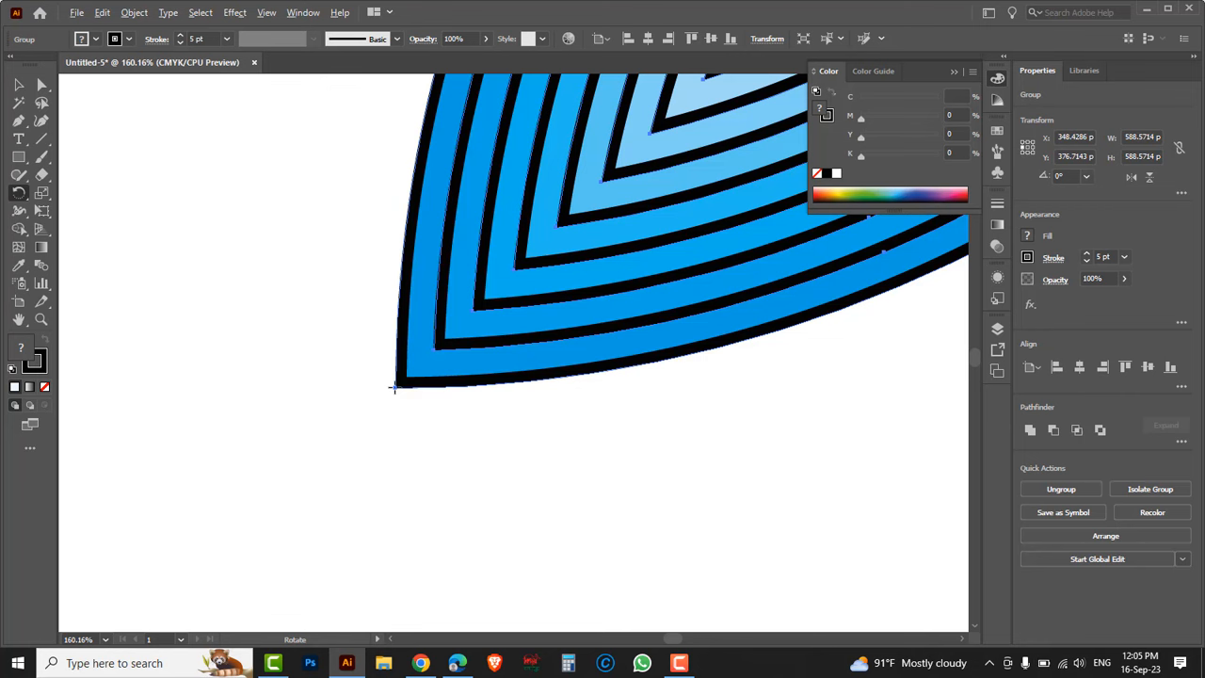
left_click(395, 386, "alt")
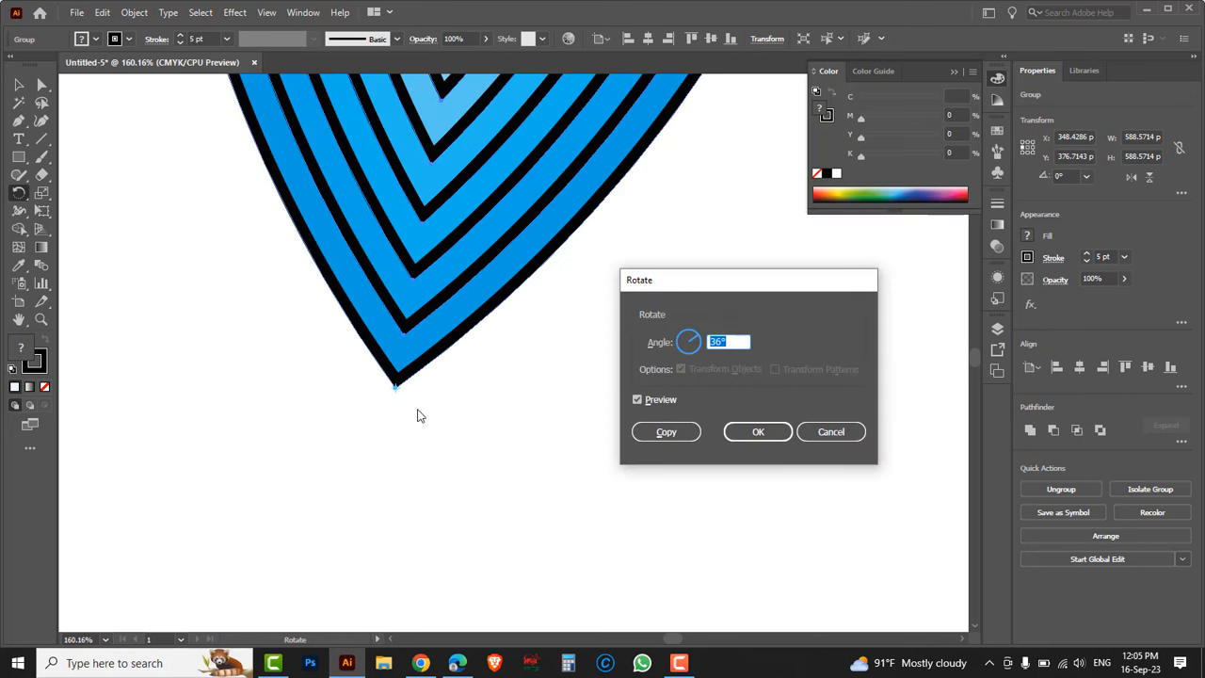
left_click(831, 433)
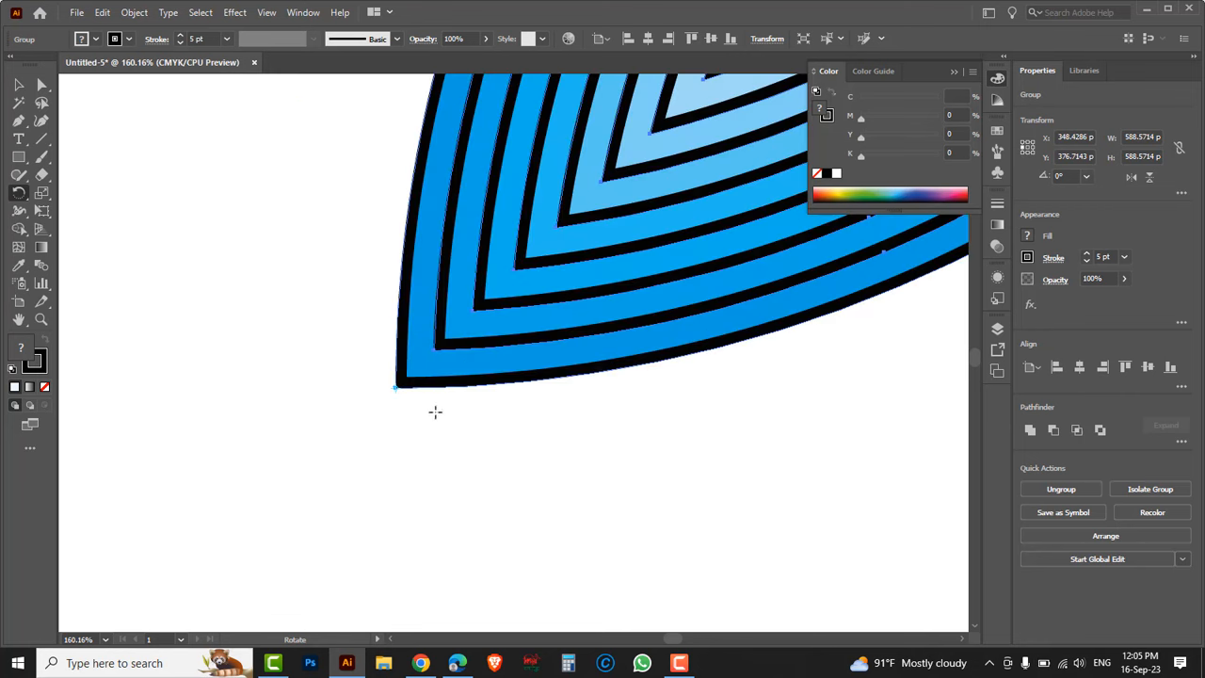
left_click(395, 386, "alt")
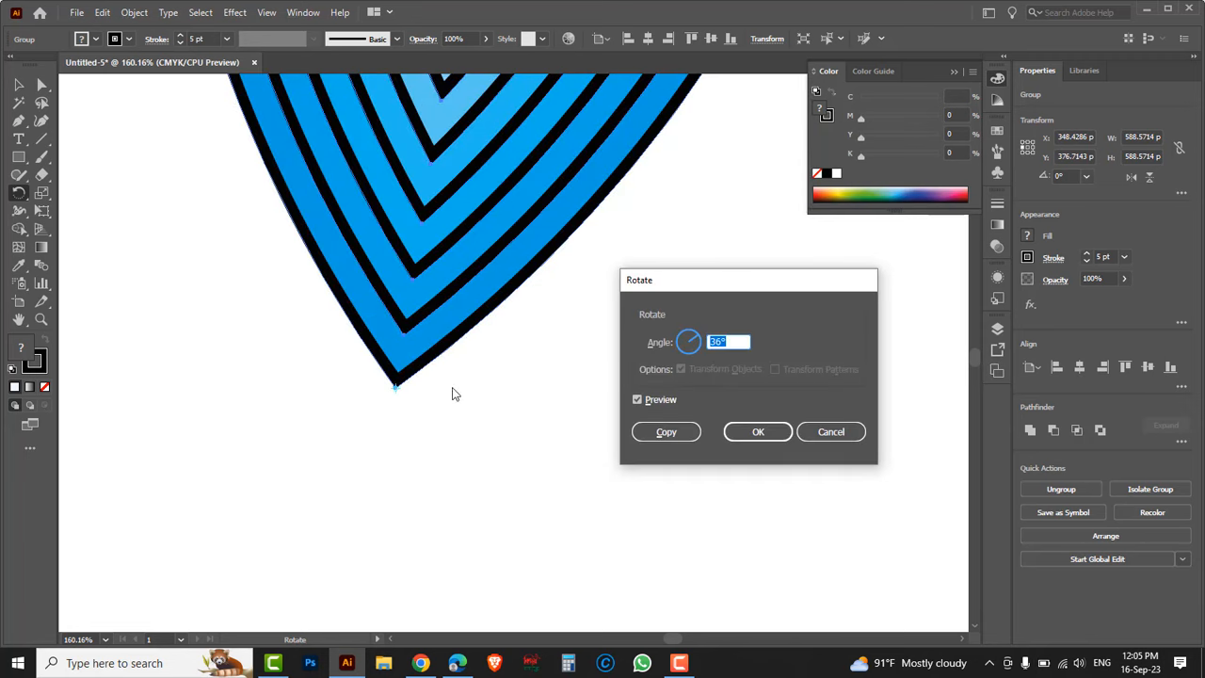
type("360/10")
left_click(676, 438)
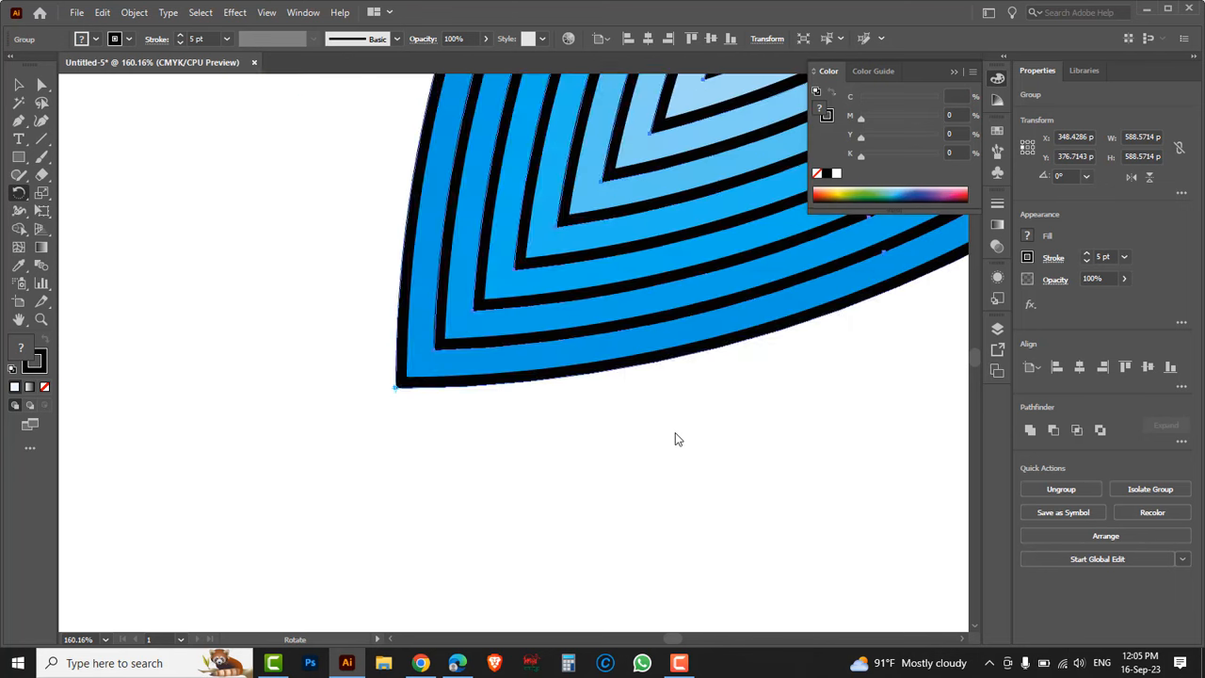
Repeat the rotated copy eight more times to complete a ten-petal flower
key("ctrl+minus")
key("ctrl+minus")
key("ctrl+minus")
key("ctrl+minus")
key("ctrl+minus")
key("ctrl+minus")
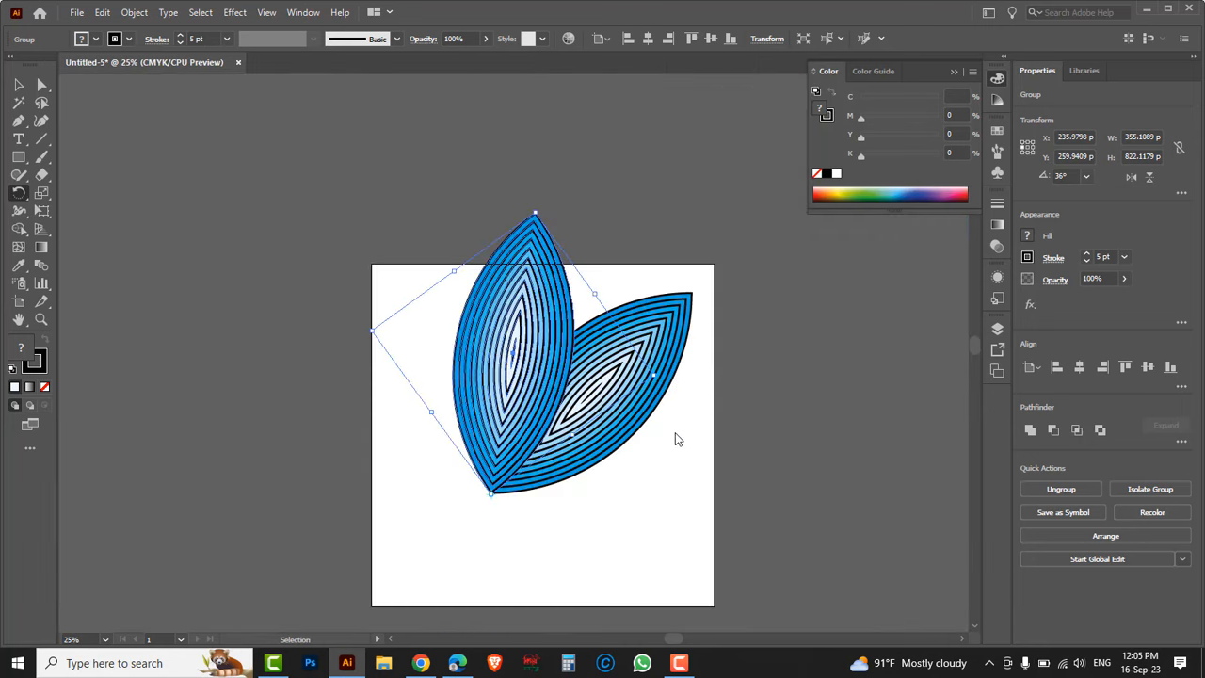
key("ctrl+d")
key("ctrl+d")
key("ctrl+d")
key("ctrl+d")
key("ctrl+d")
key("ctrl+d")
key("ctrl+d")
key("ctrl+d")
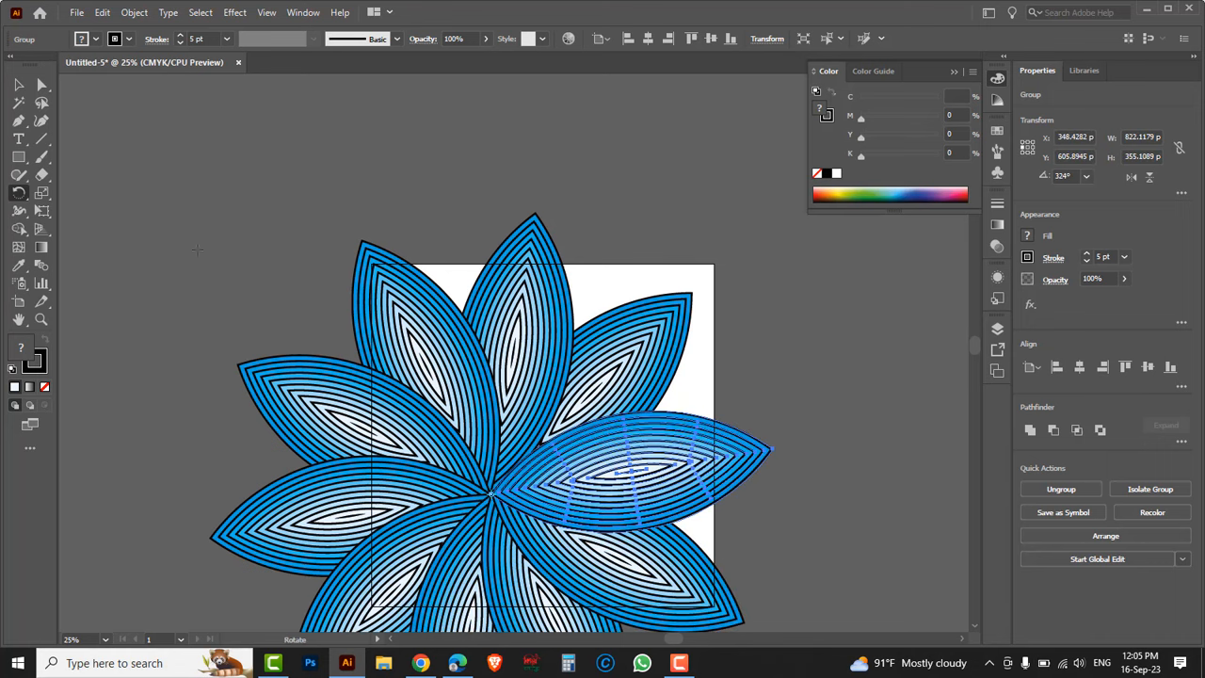
Set the blending mode of all ten petal groups to Multiply and deselect them
left_click(18, 84)
left_click_drag(607, 462, 596, 361)
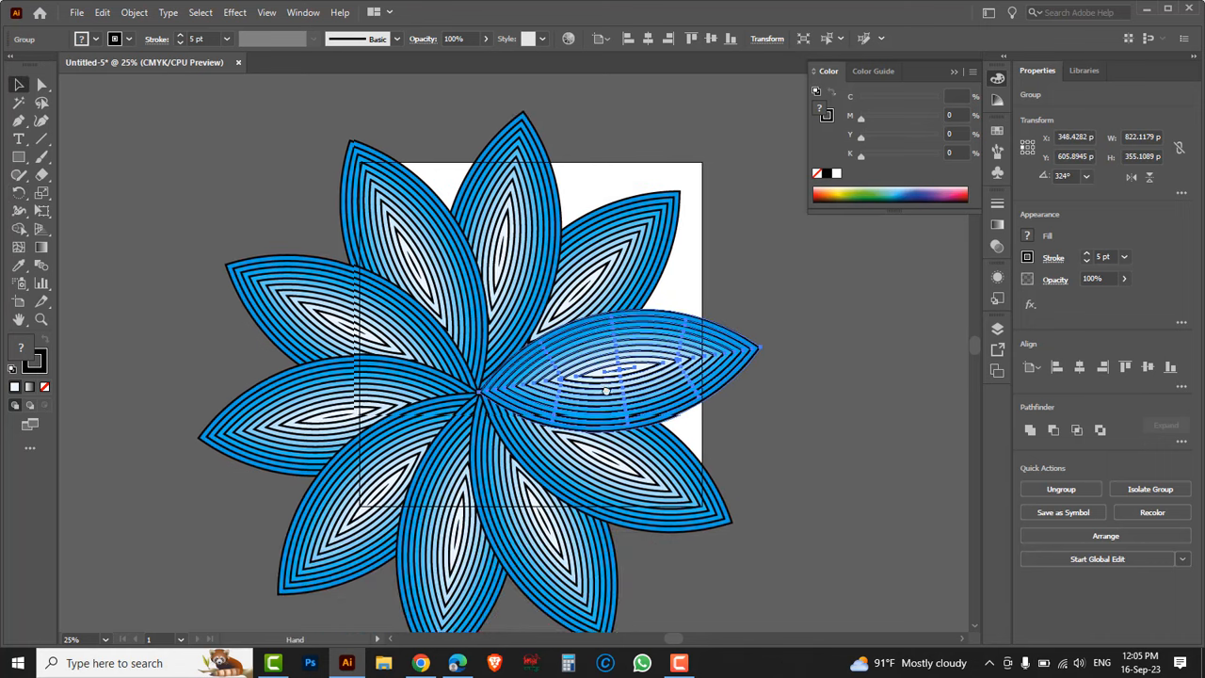
key("ctrl+a")
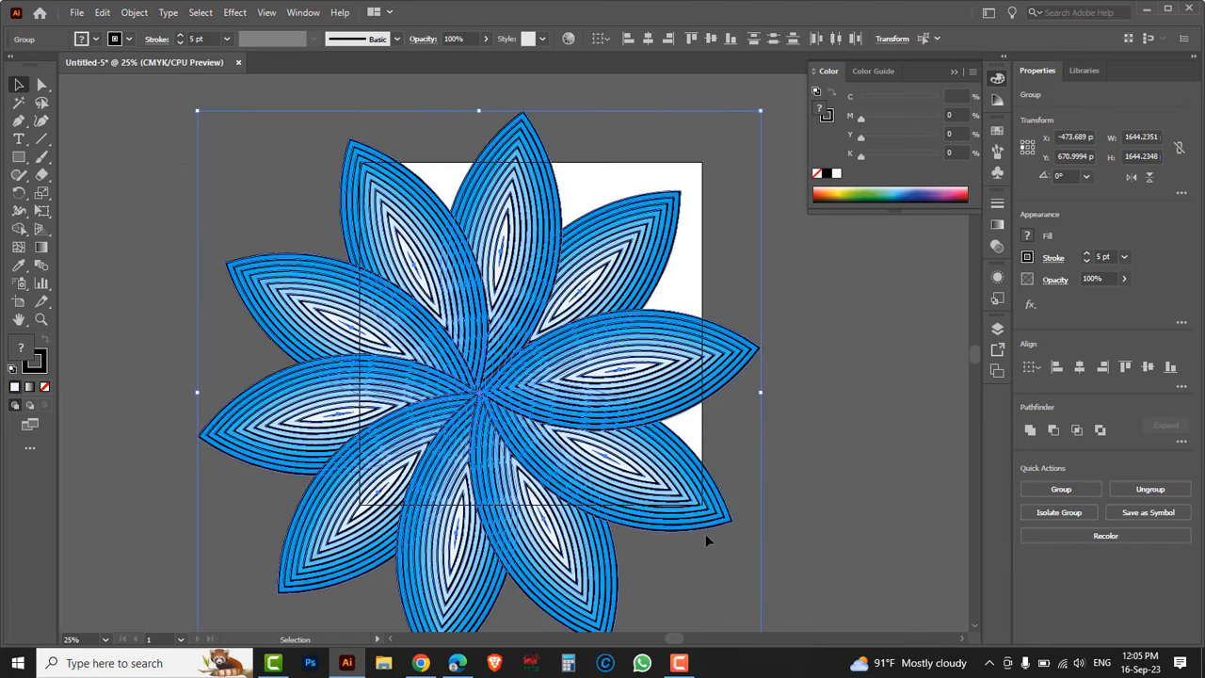
left_click(854, 490)
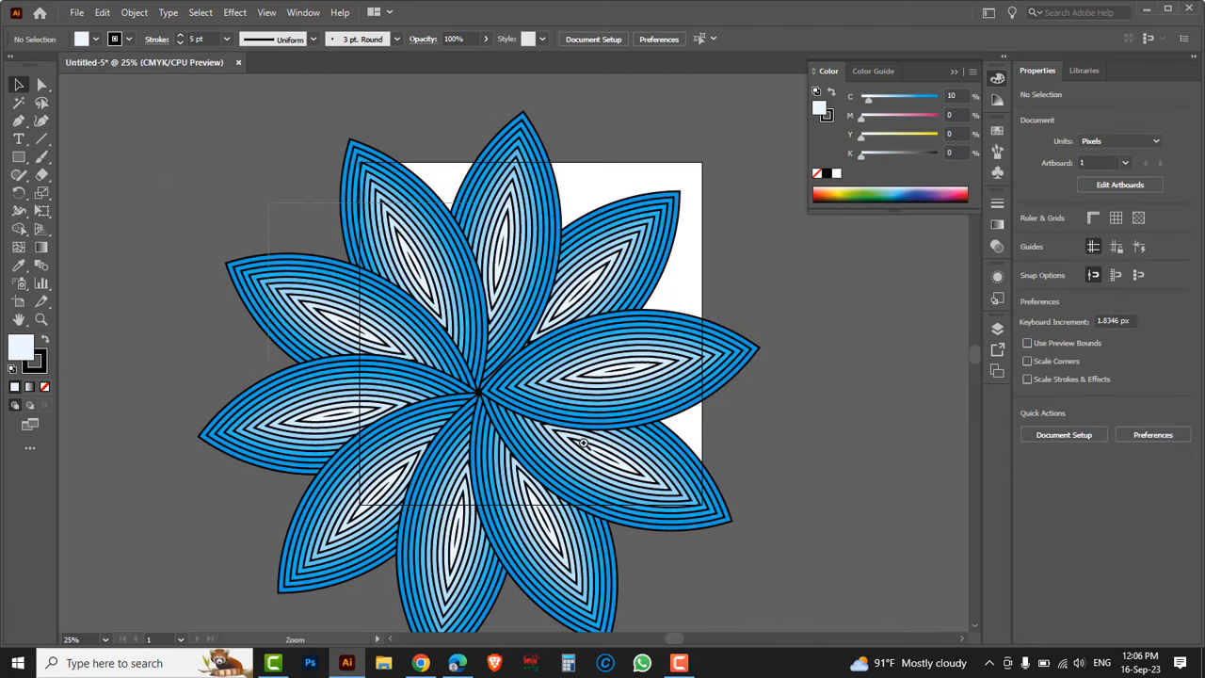
left_click(686, 532)
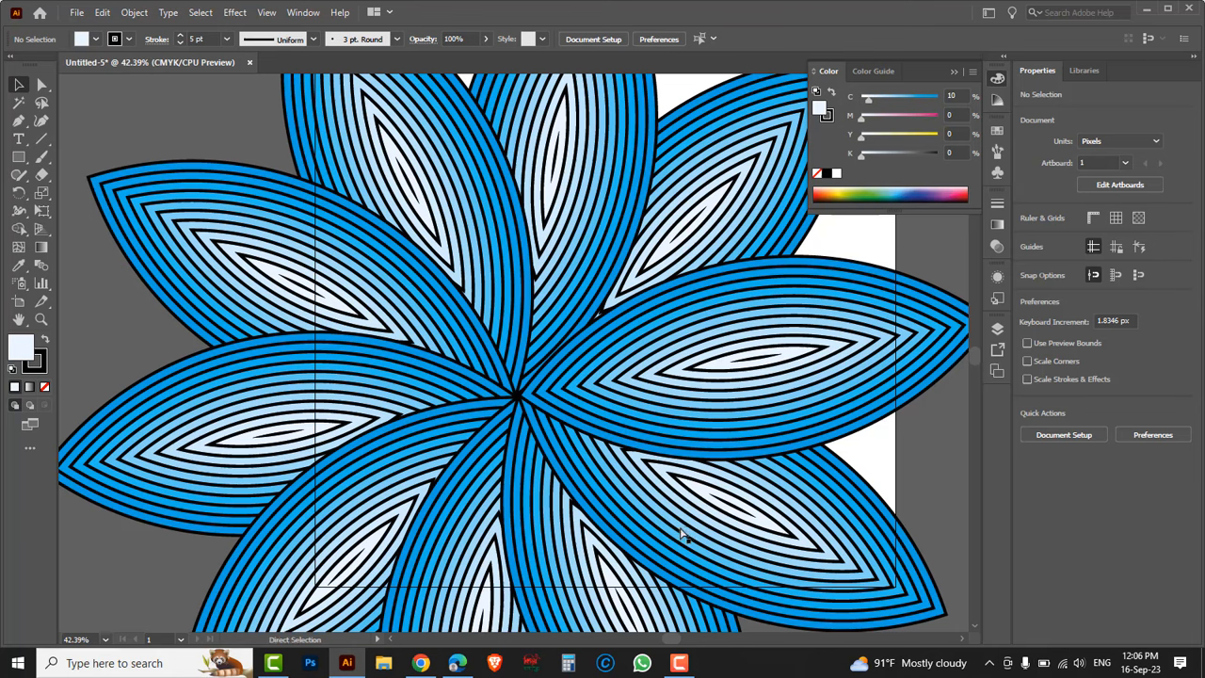
key("ctrl+a")
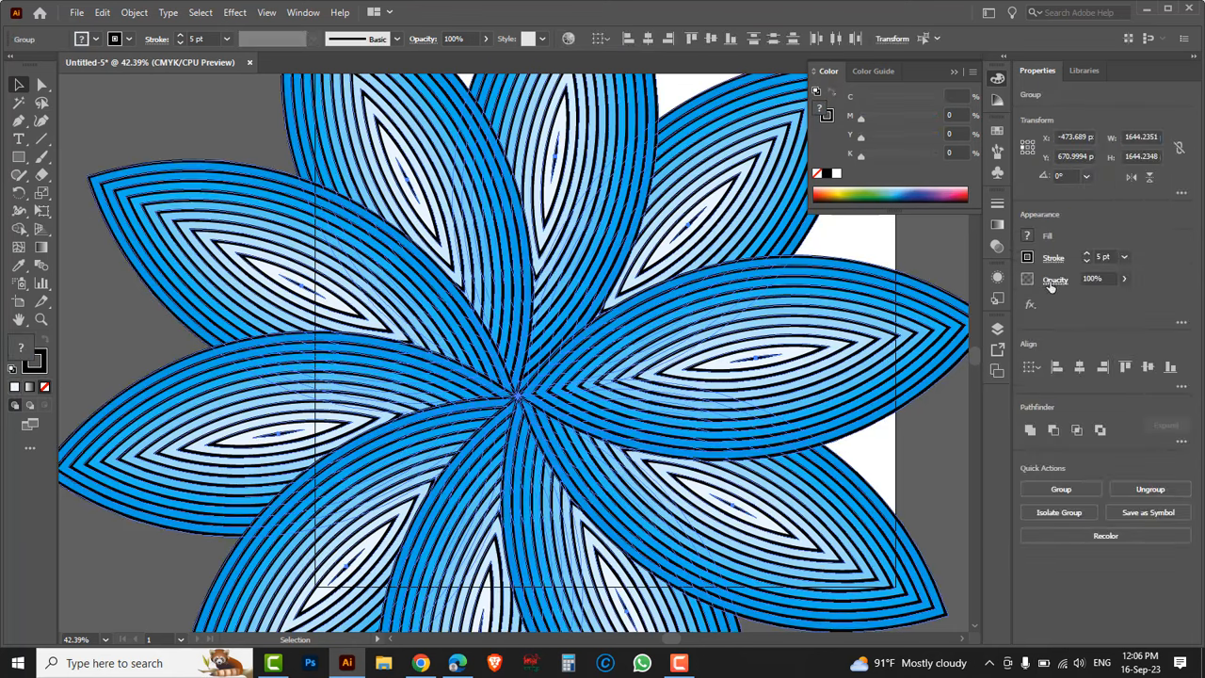
left_click(1054, 281)
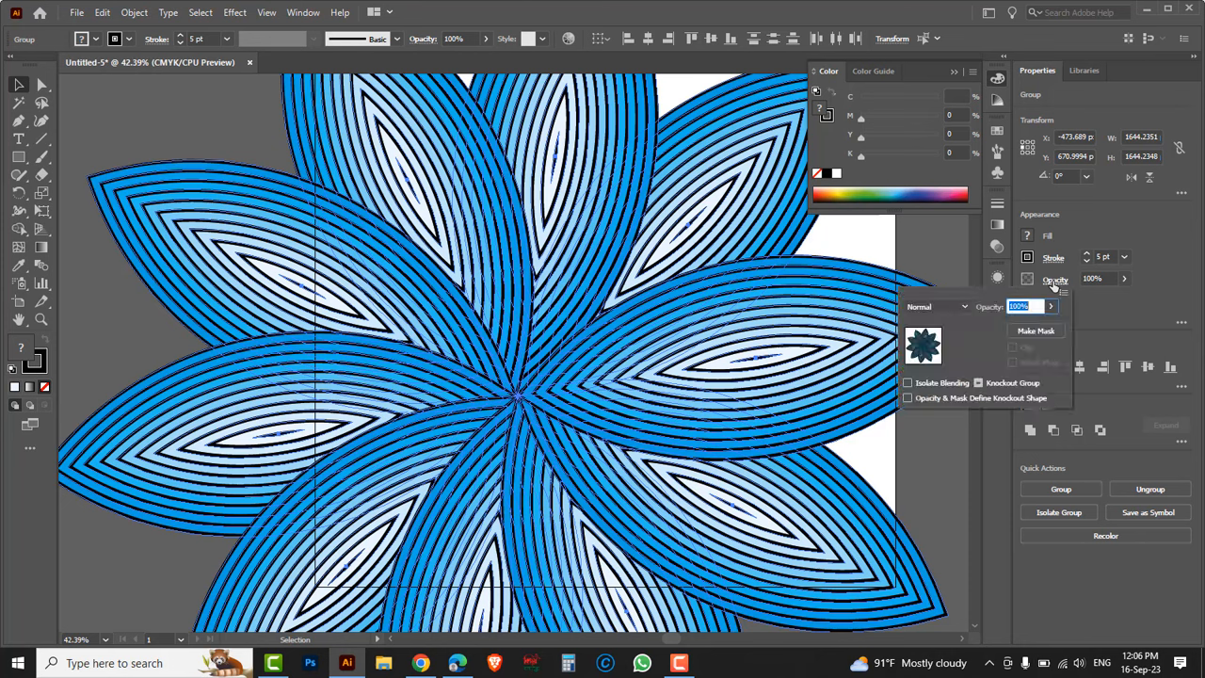
left_click(962, 305)
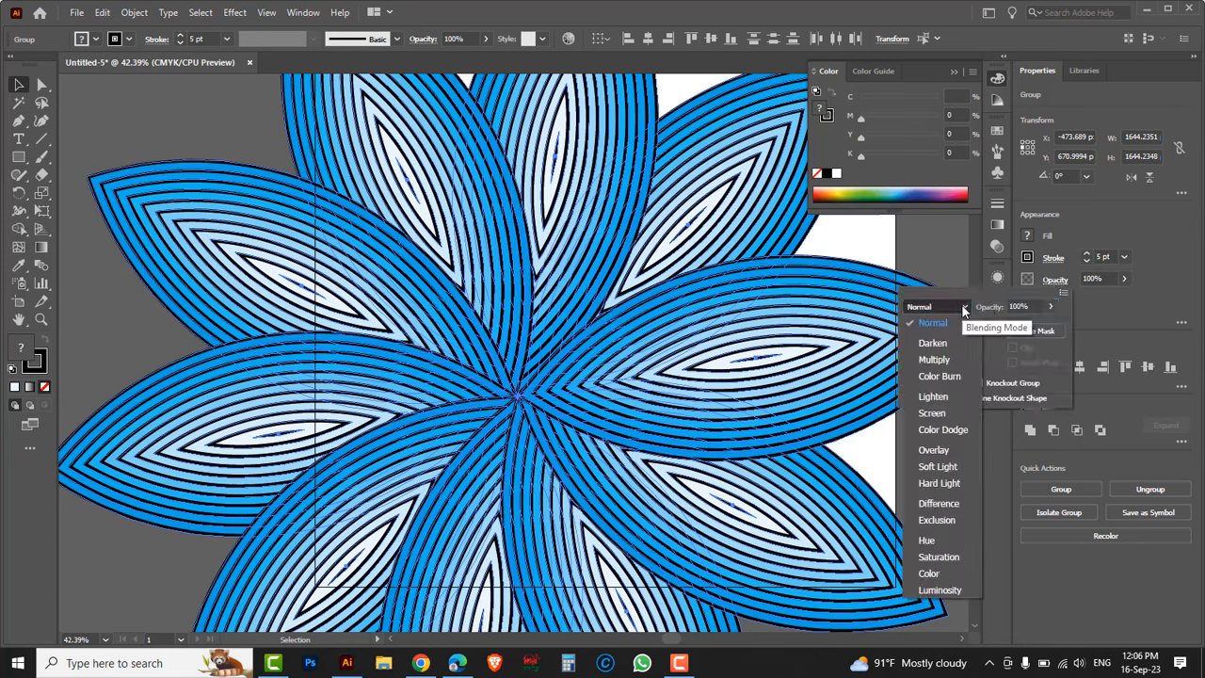
left_click(934, 361)
left_click(562, 351, "ctrl+alt")
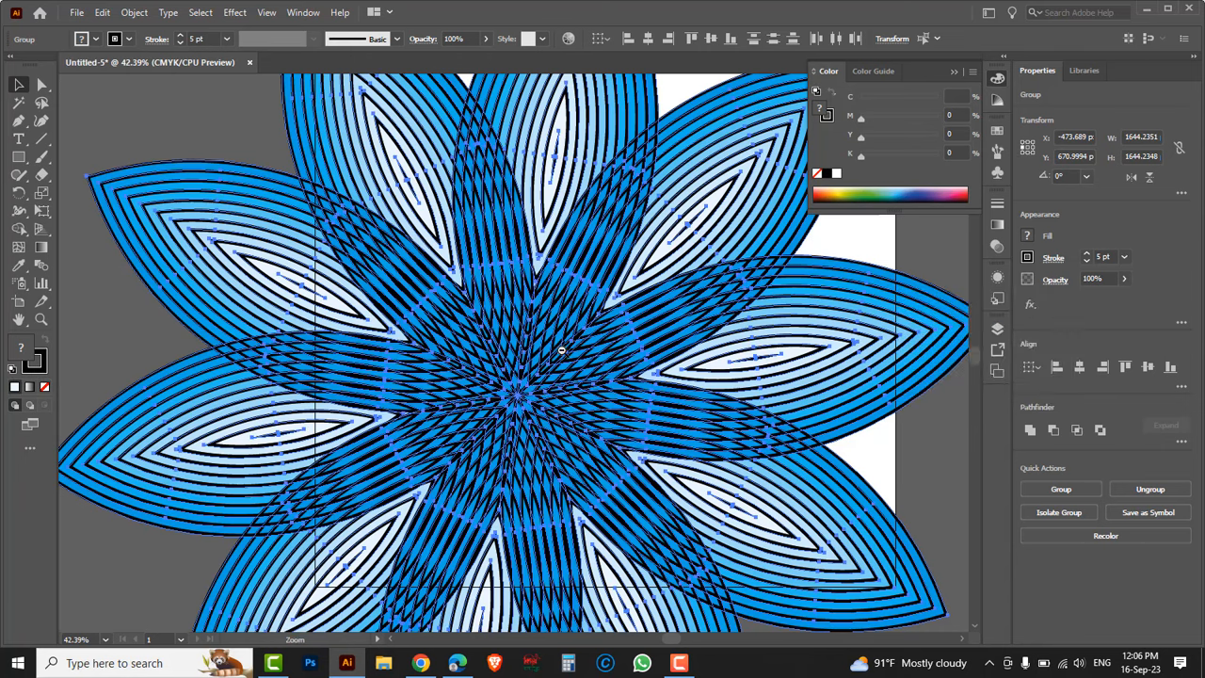
left_click(561, 351, "ctrl+alt")
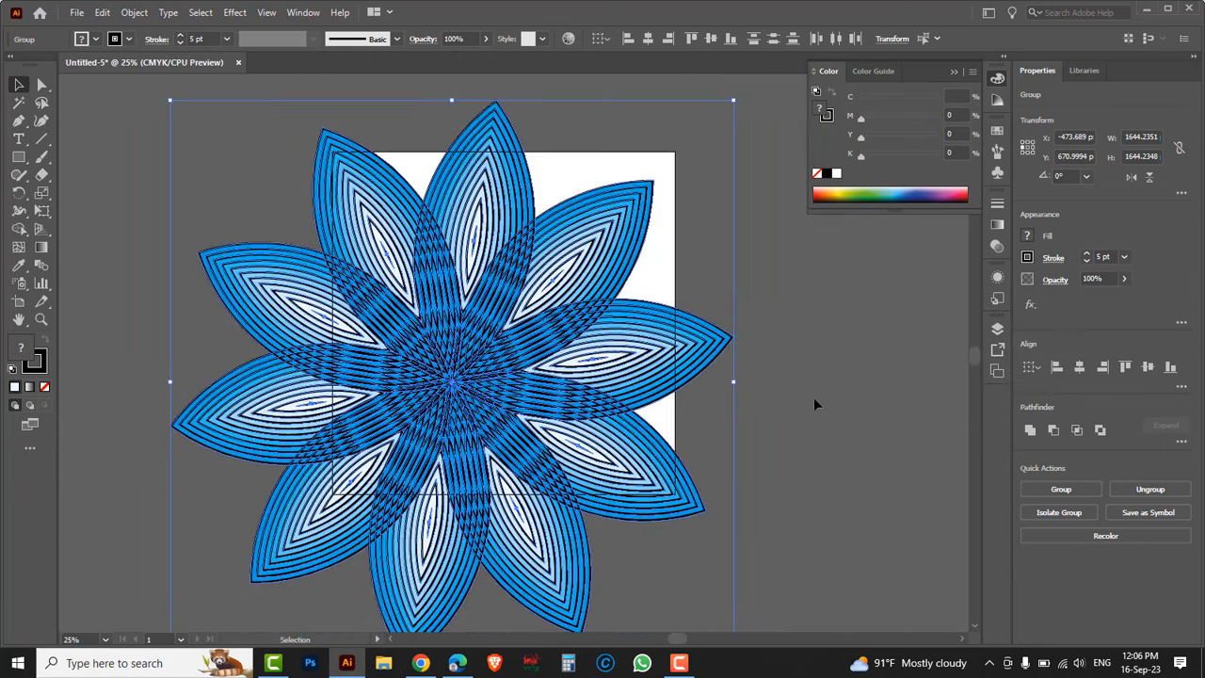
left_click(814, 397)
Scale the whole flower down proportionally to about 864 px wide and move it inside the artboard
left_click_drag(768, 539, 262, 238)
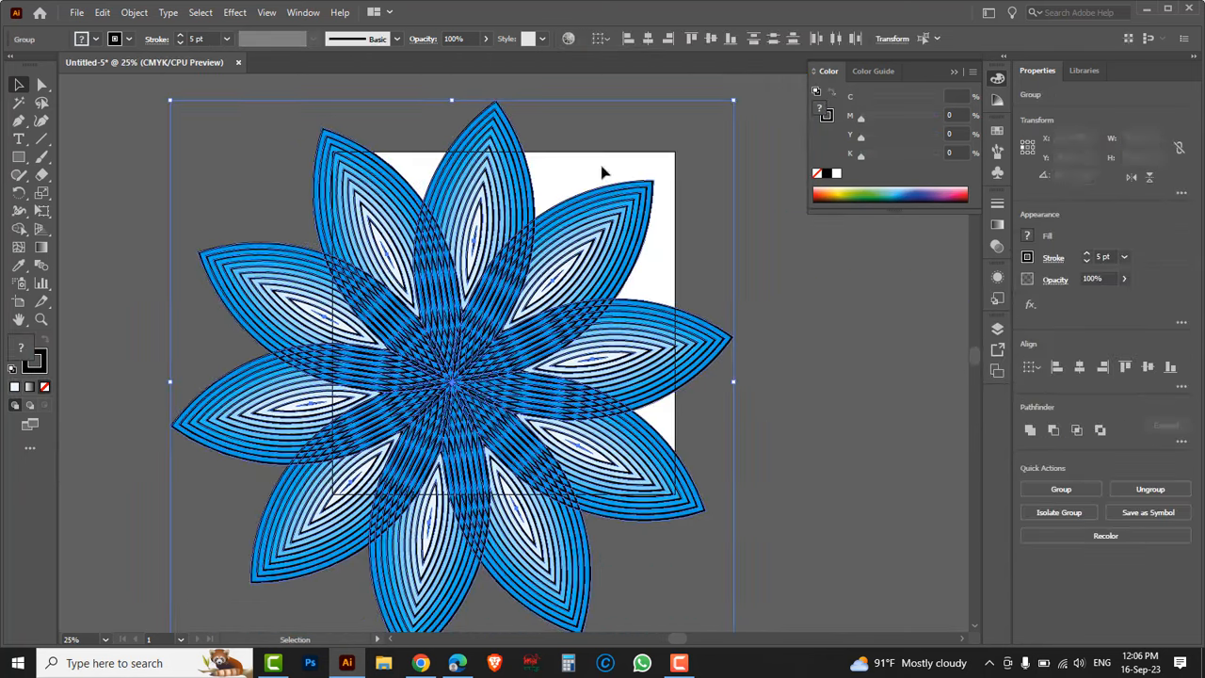
left_click_drag(735, 101, 600, 233)
left_click_drag(451, 389, 471, 319)
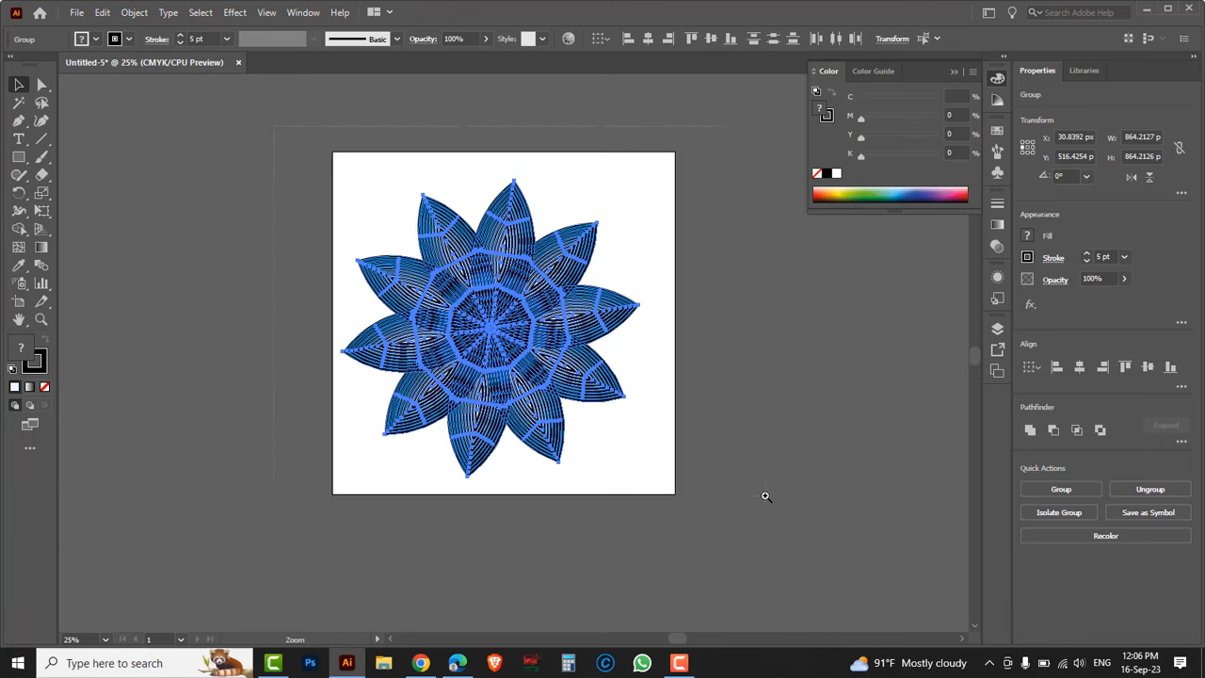
Combine the ten selected petal groups of the flower into a single group
key("ctrl+0")
right_click(710, 286)
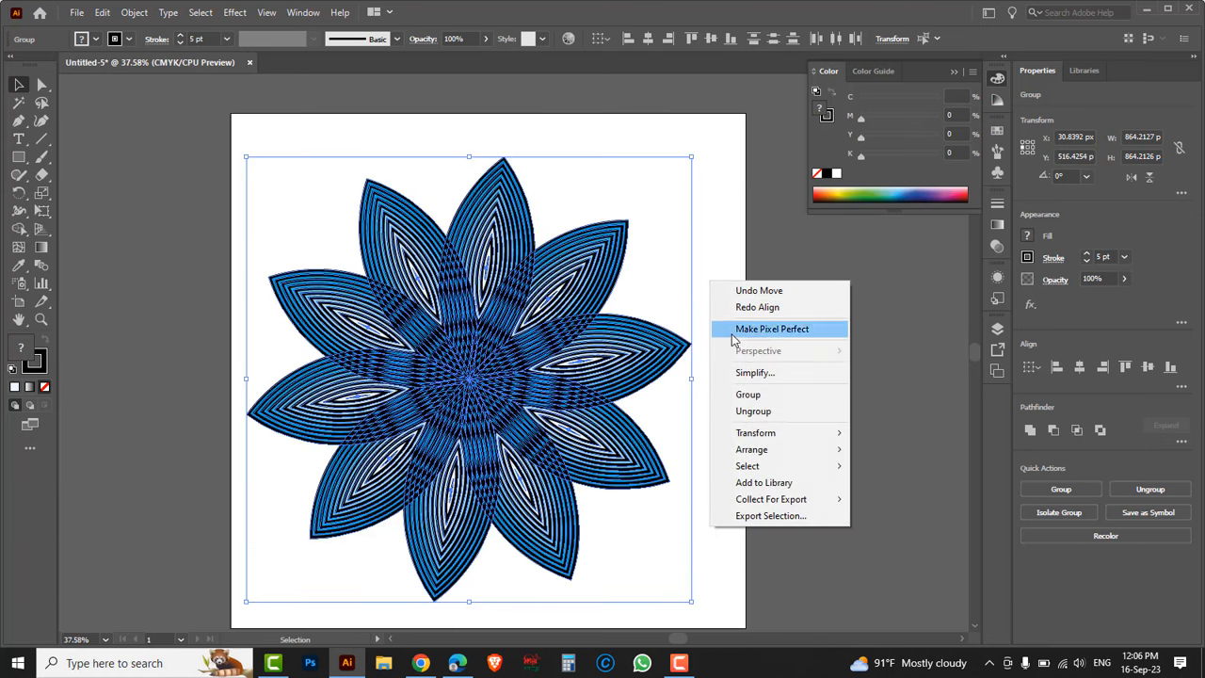
left_click(749, 399)
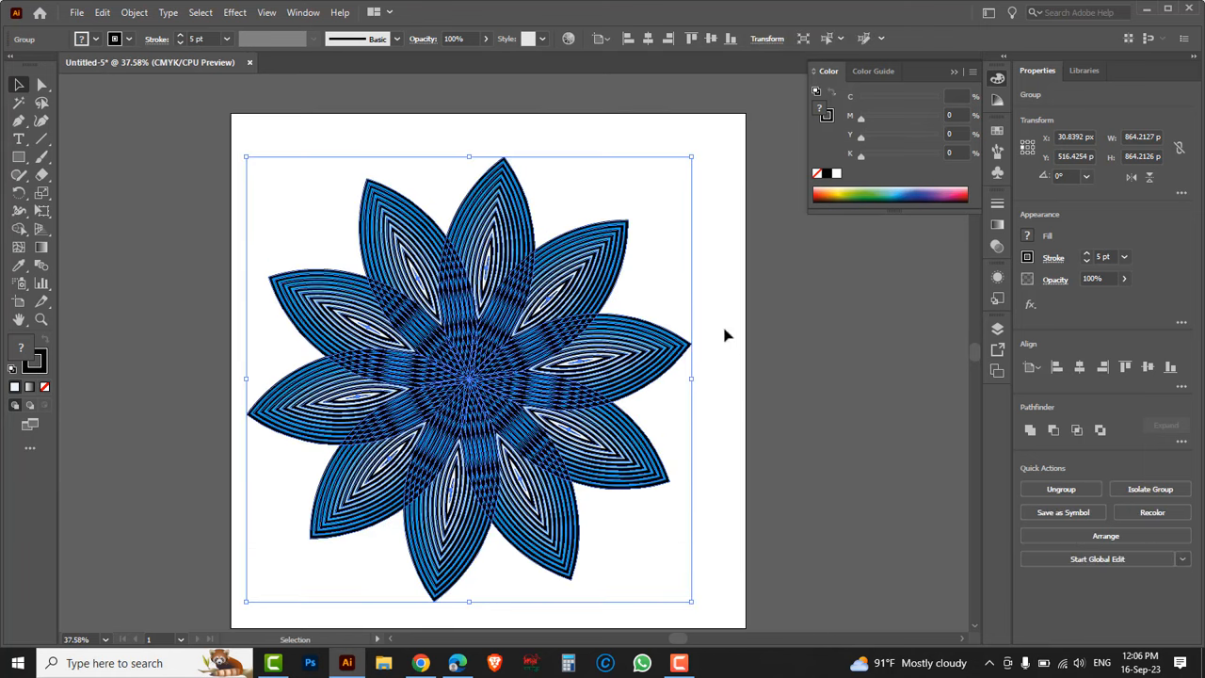
Center the grouped flower horizontally and vertically on the artboard and deselect it
left_click(649, 40)
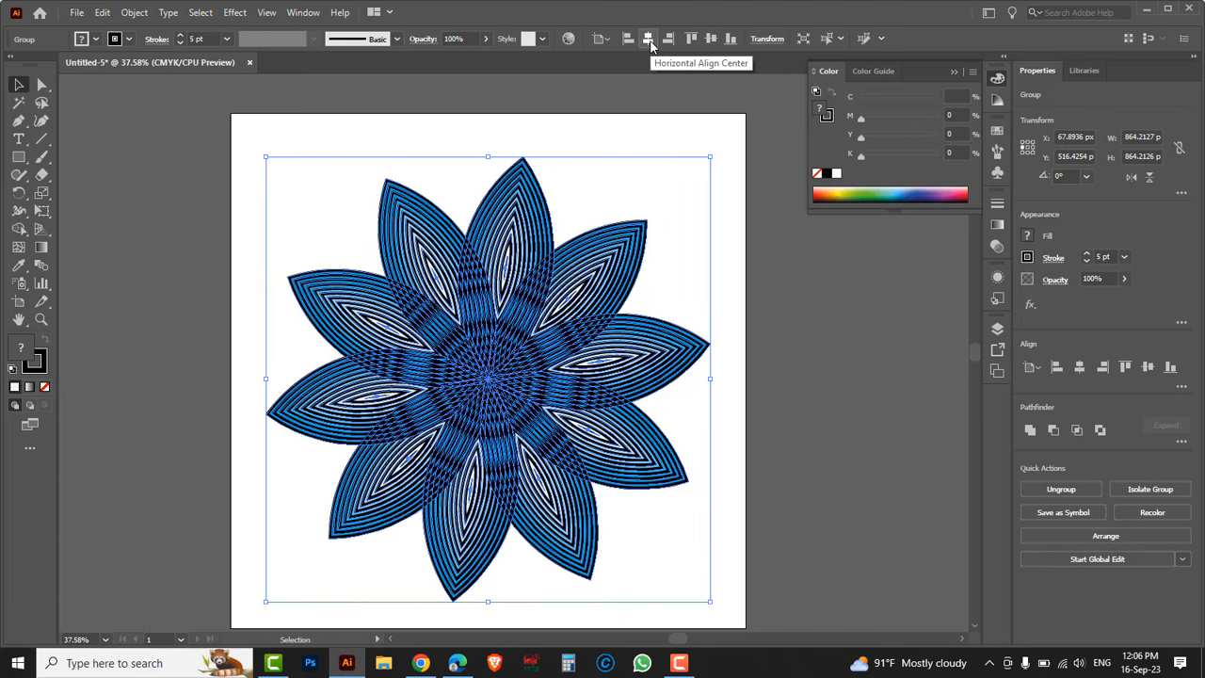
left_click(711, 39)
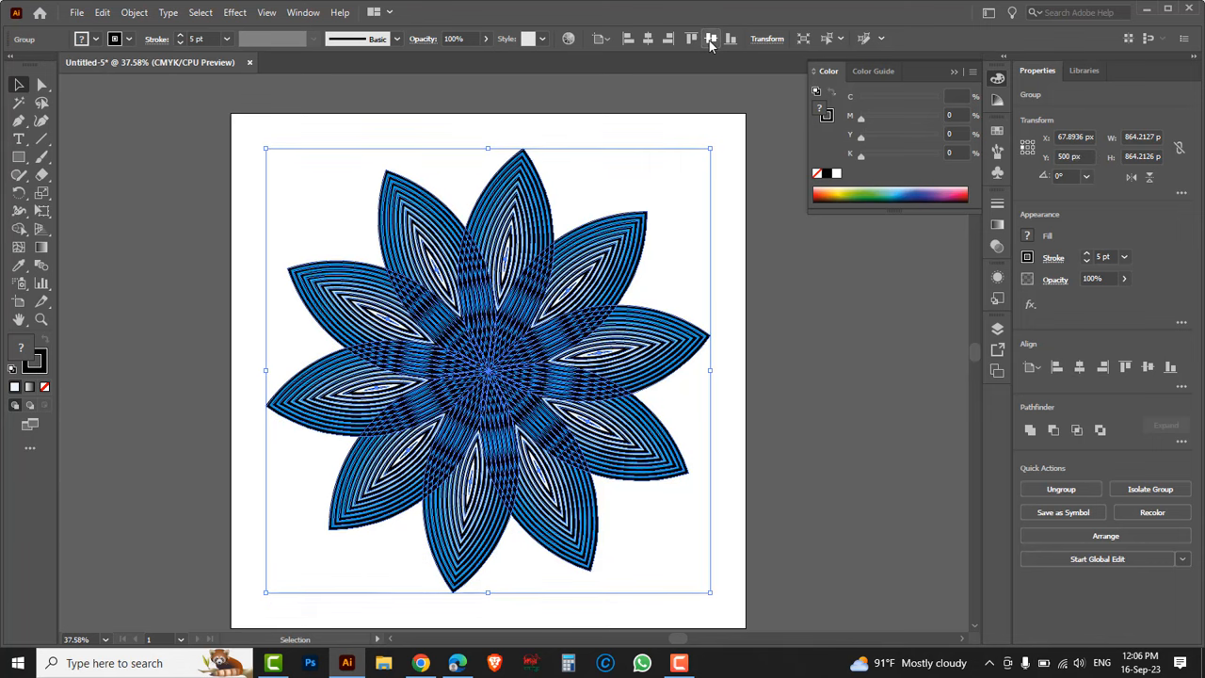
left_click(804, 347)
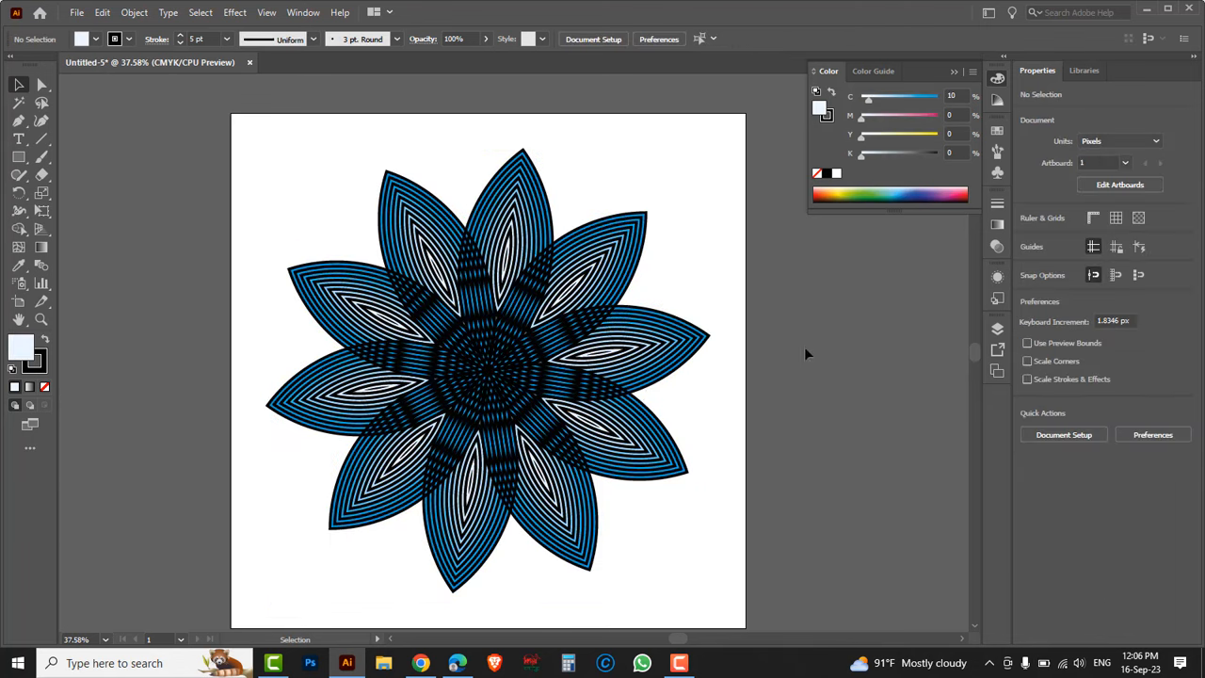
Set the stroke weight of the whole flower group to 4 pt and deselect it
left_click_drag(236, 147, 694, 547)
left_click(522, 400)
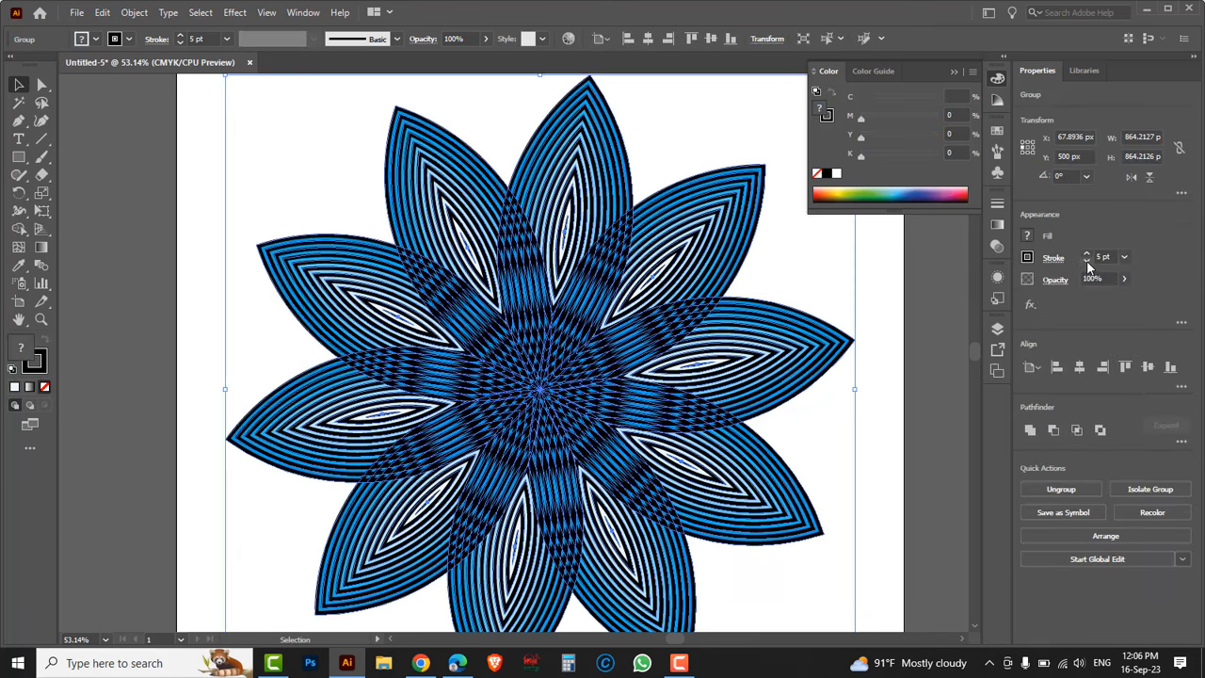
left_click(1087, 261)
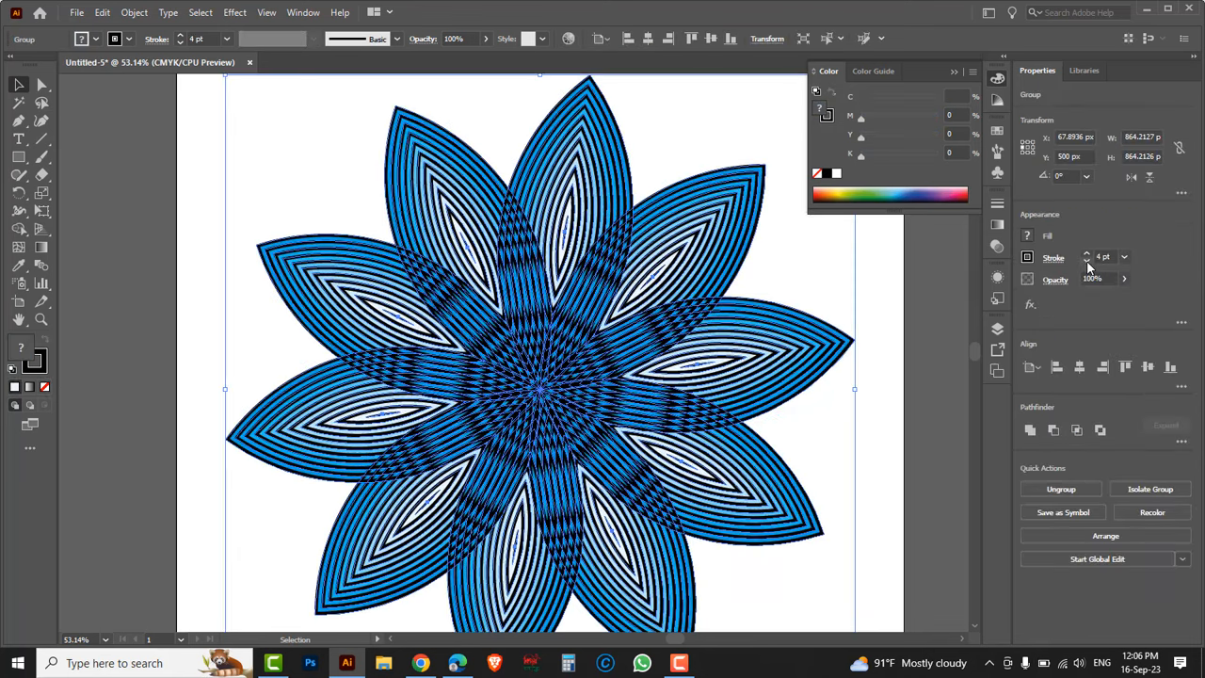
left_click(893, 287)
left_click_drag(703, 484, 673, 432)
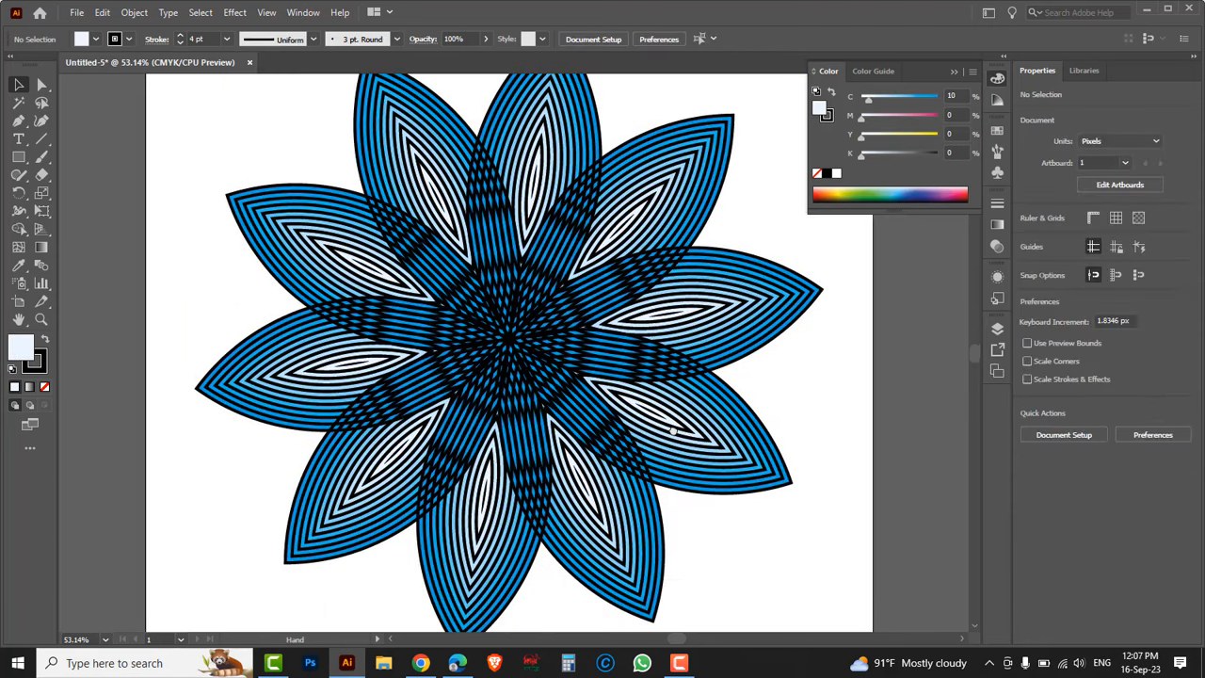
left_click(743, 399, "ctrl+alt")
left_click_drag(378, 336, 514, 399)
Save the document as FLOWER DESIGN in Adobe Illustrator (*.AI) format in the FLOWERS ART folder, accepting the Illustrator 2020 options
left_click(76, 12)
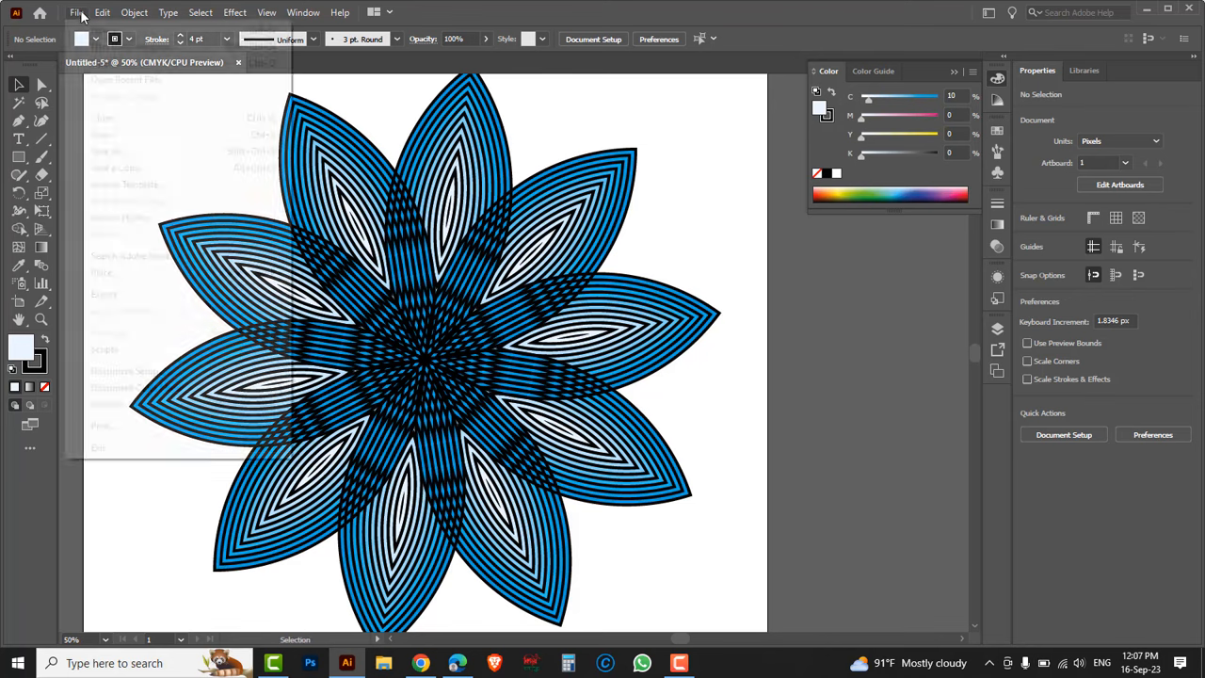
left_click(111, 153)
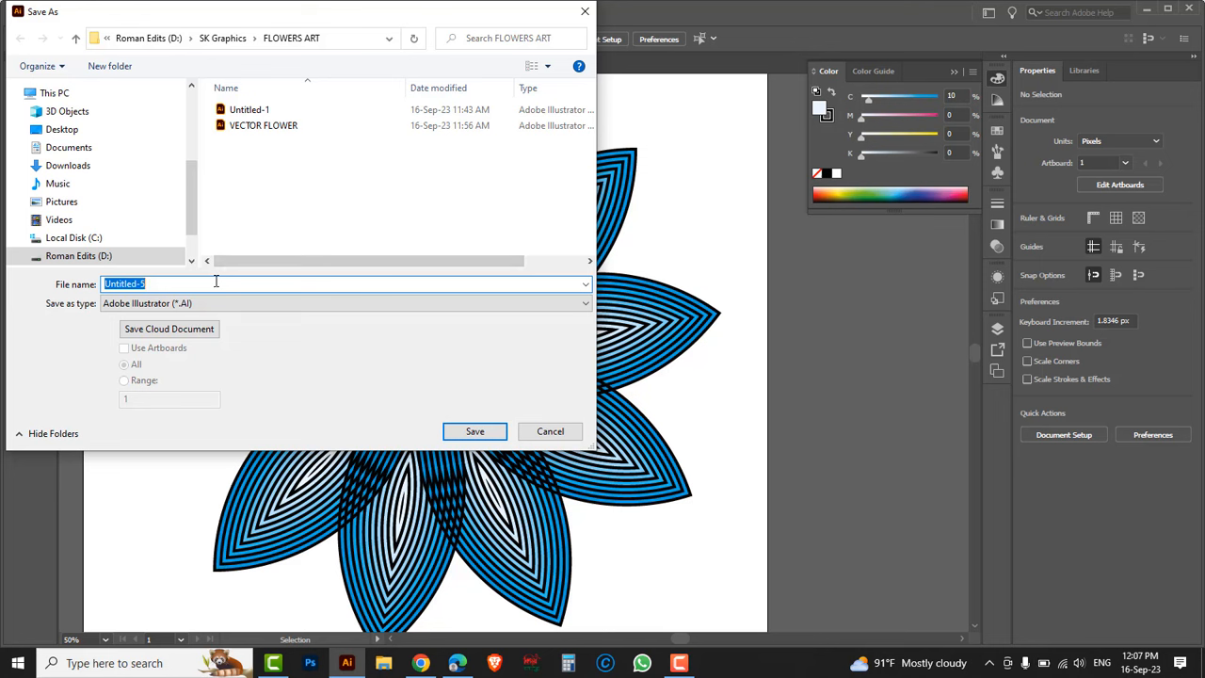
type("FLOWER DESIGN")
left_click(473, 431)
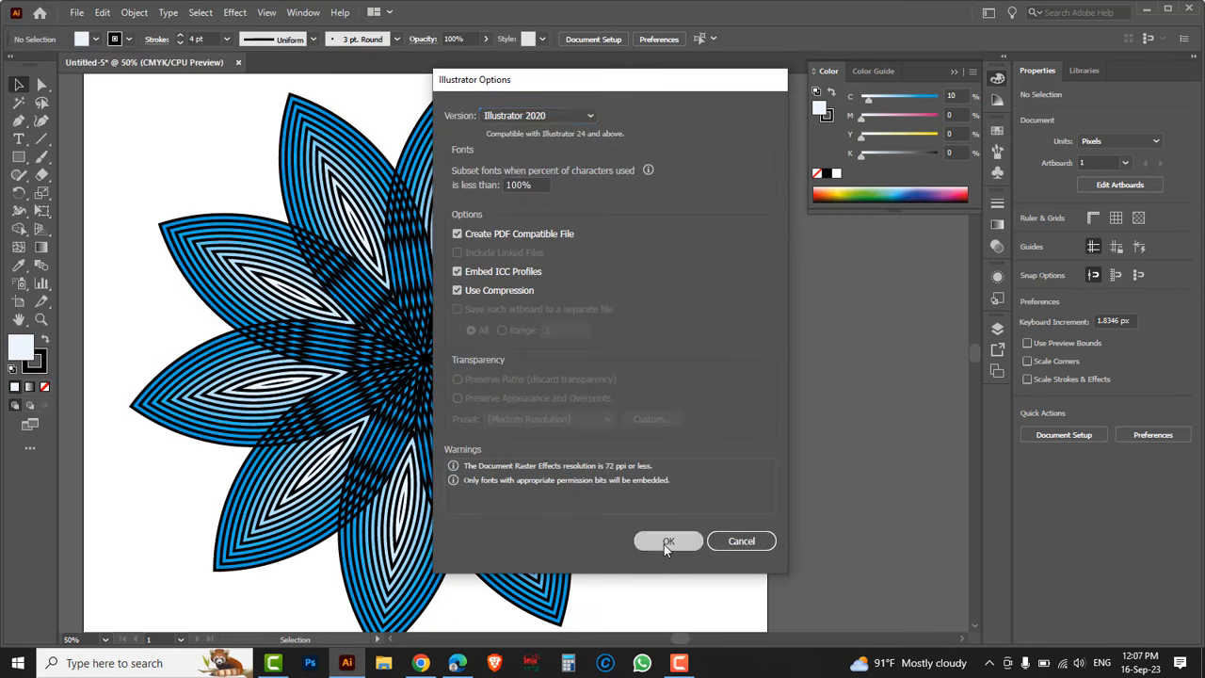
left_click(664, 544)
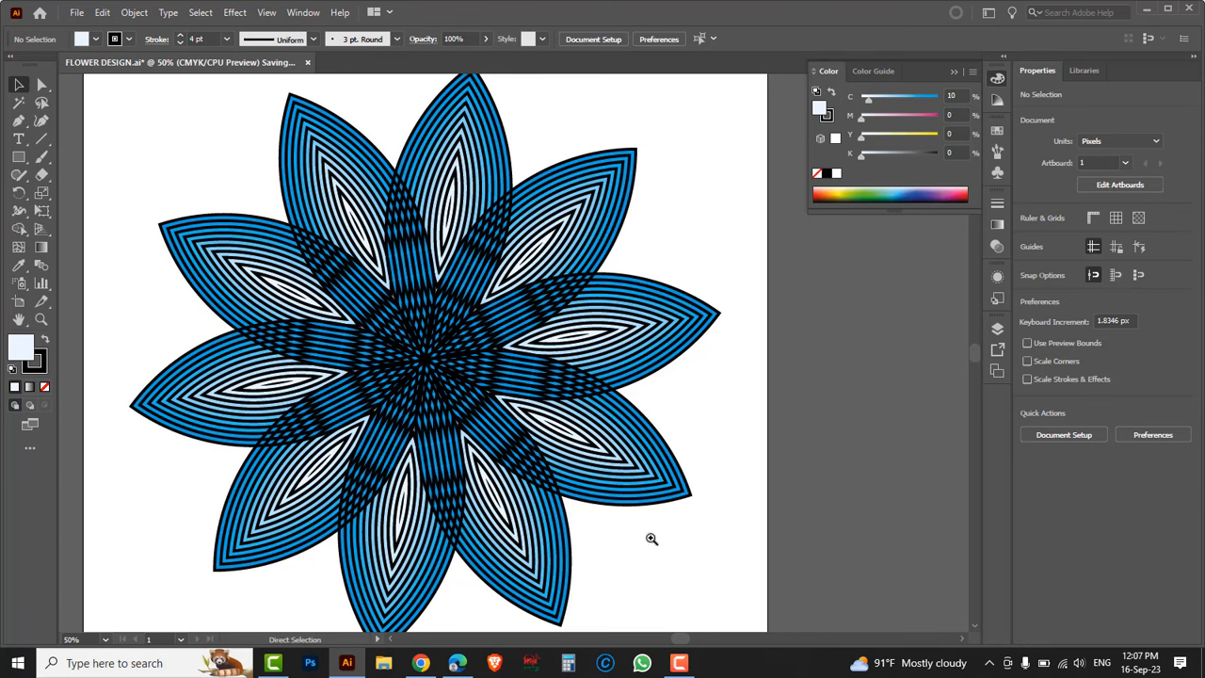
left_click(488, 412, "ctrl+alt")
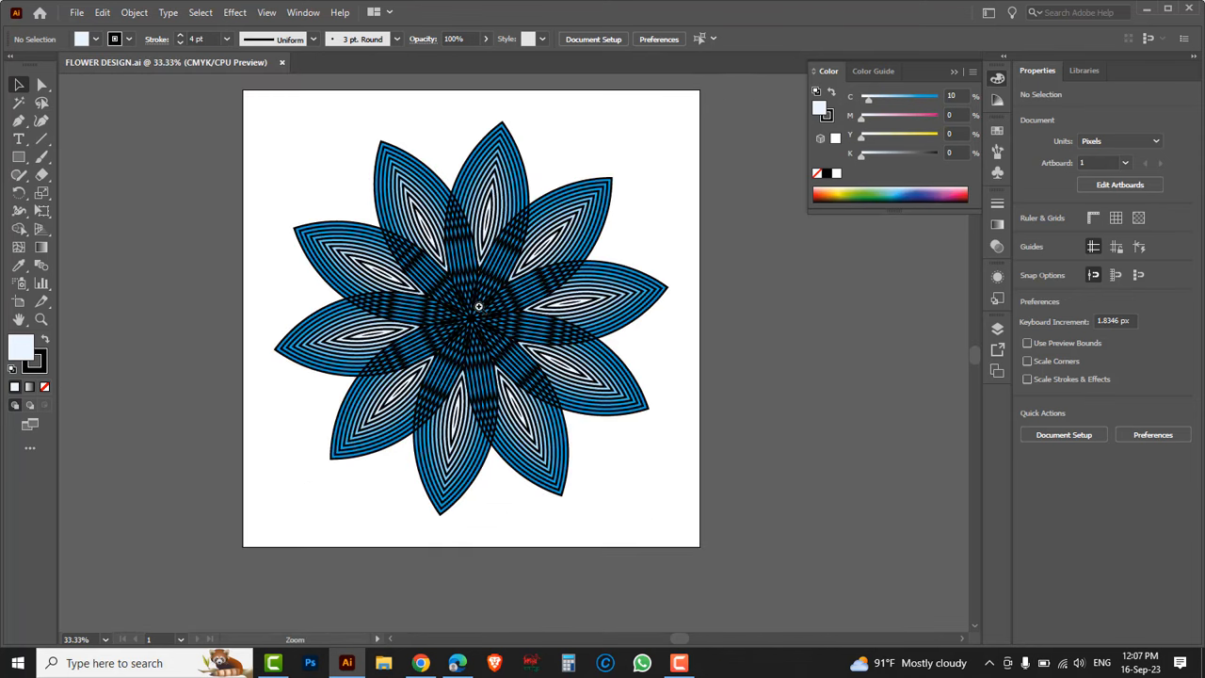
key("ctrl+=")
left_click_drag(600, 444, 557, 418)
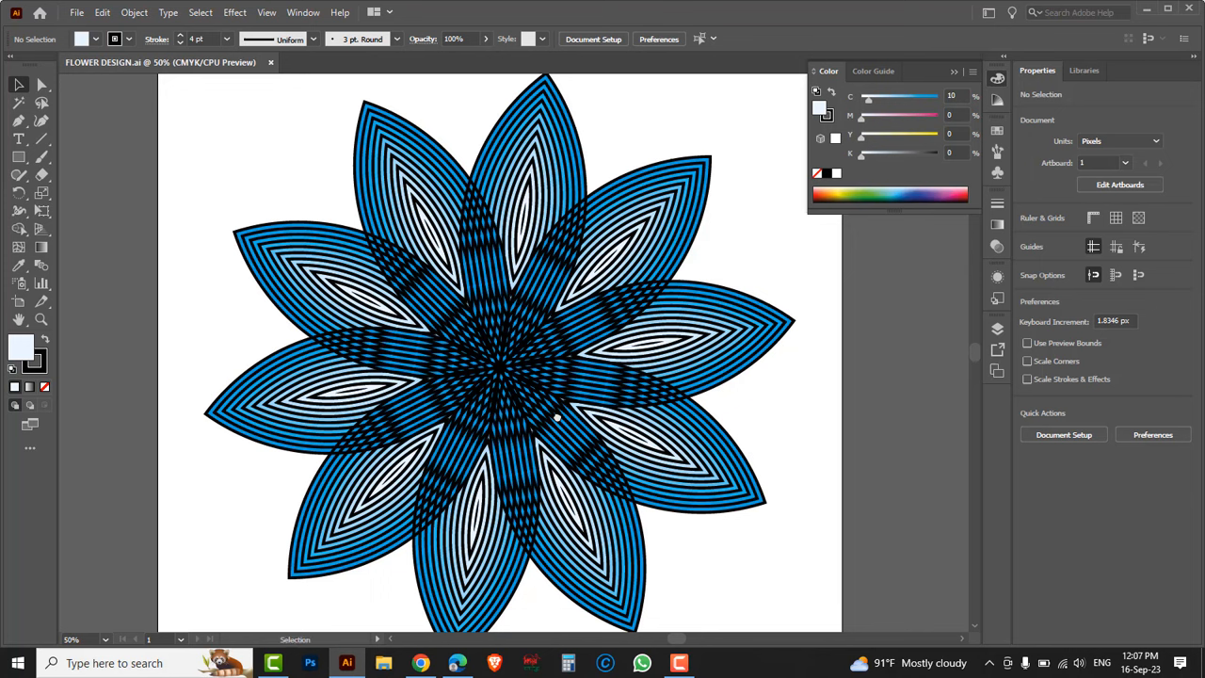